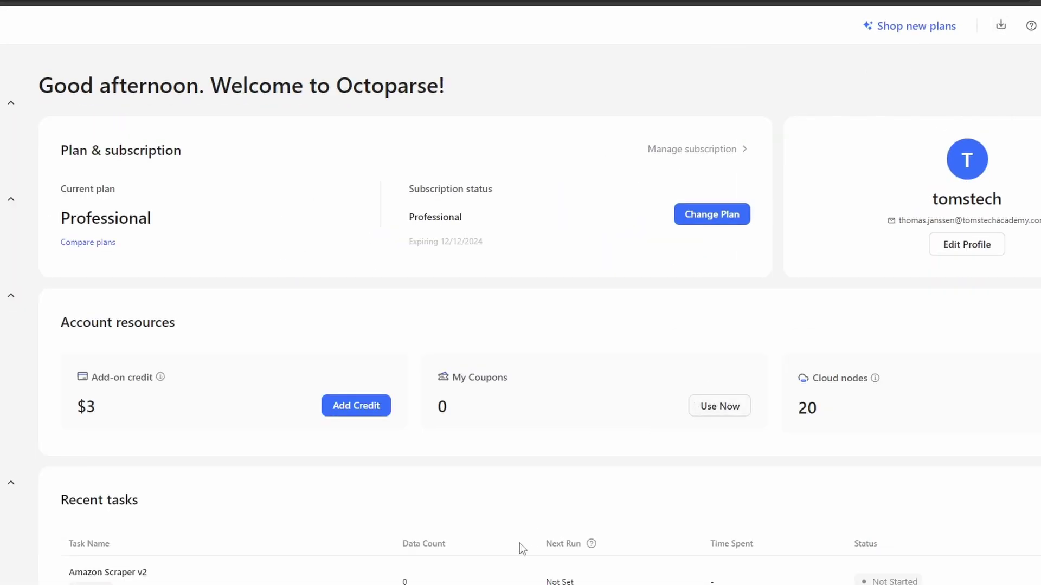
Open Amazon's Computers > Data Storage results in Chrome and copy the page URL
left_click(468, 572)
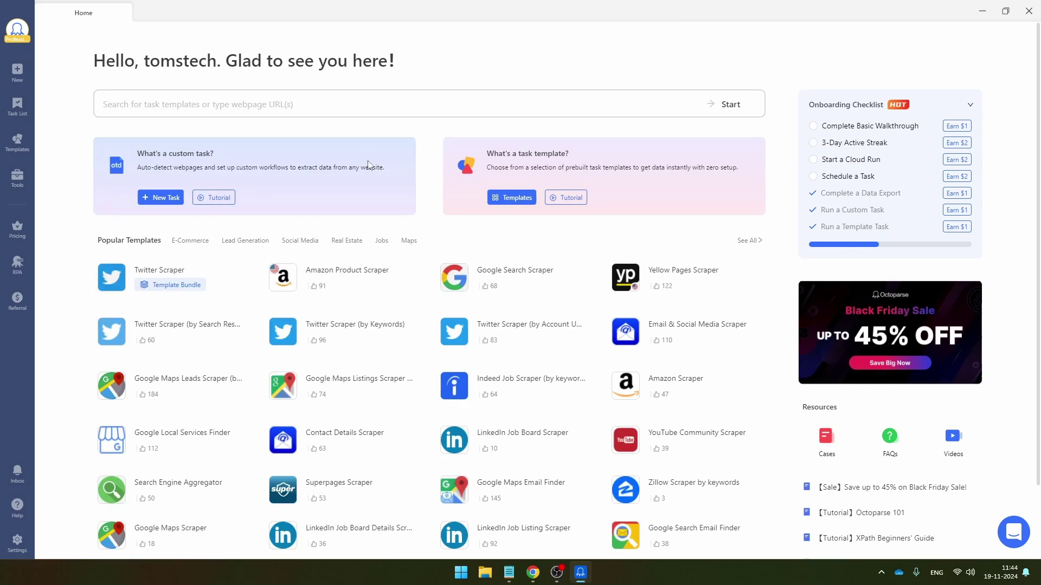
left_click(532, 573)
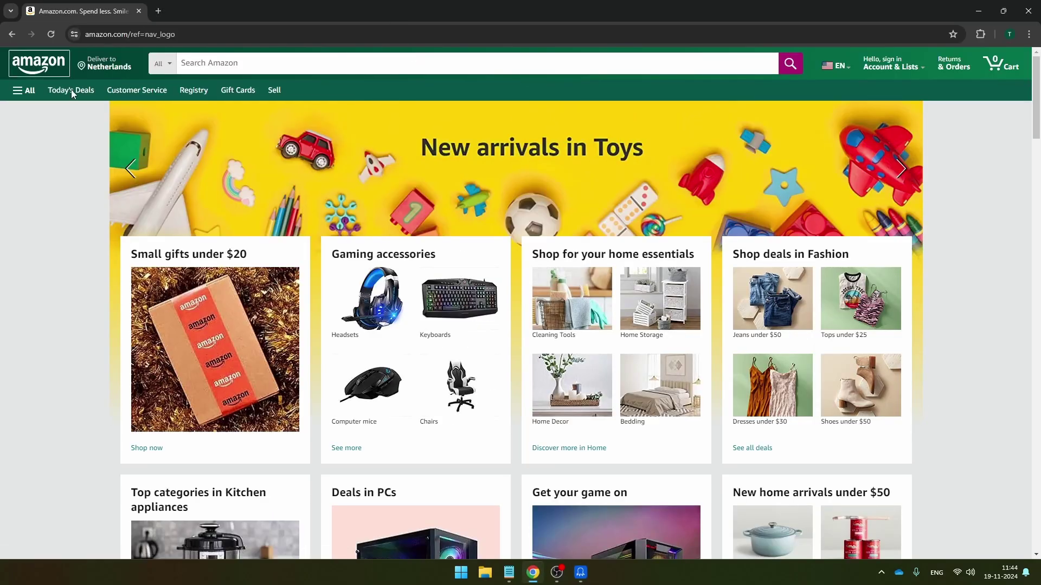
left_click(23, 96)
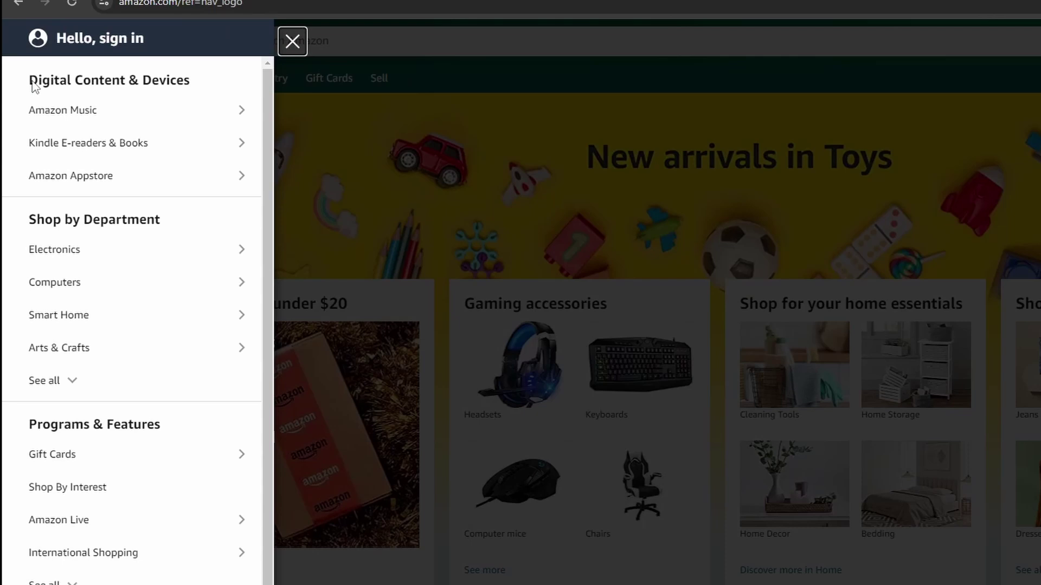
left_click(47, 245)
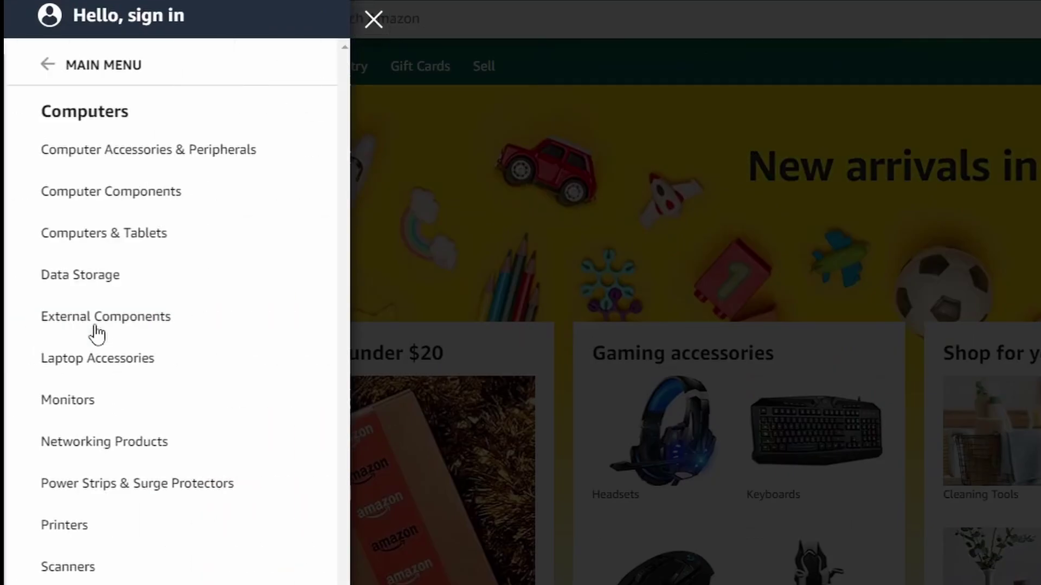
left_click(100, 275)
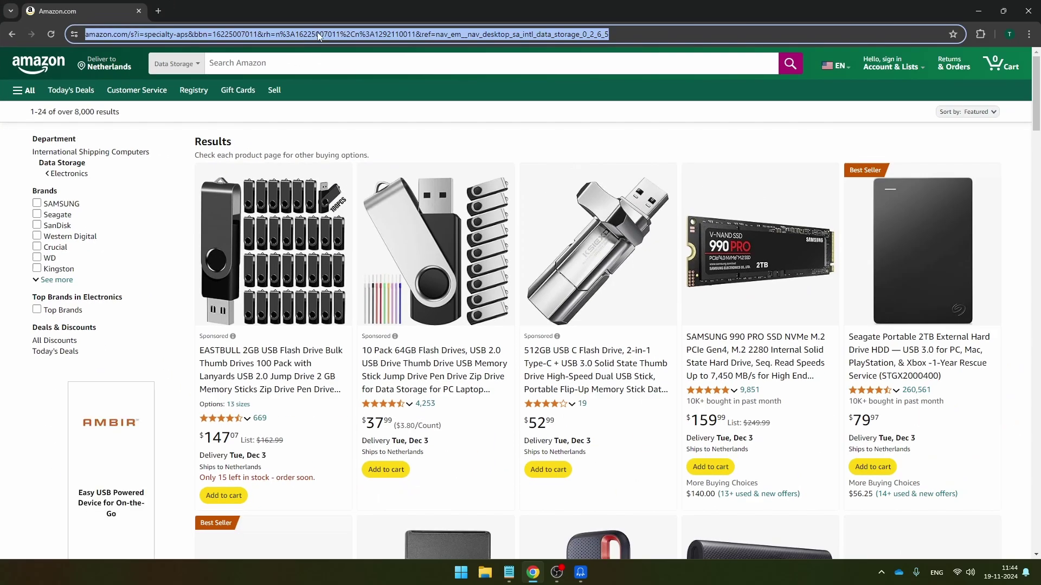
right_click(314, 34)
key("ctrl+c")
left_click(378, 135)
Create a new Octoparse task from the pasted Amazon Data Storage results URL
left_click(581, 572)
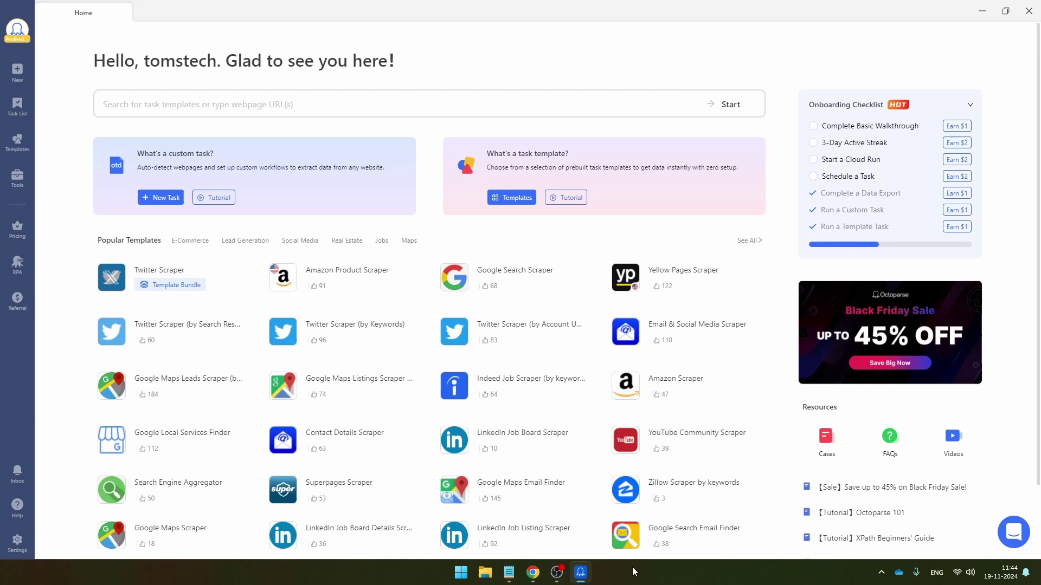
left_click(169, 199)
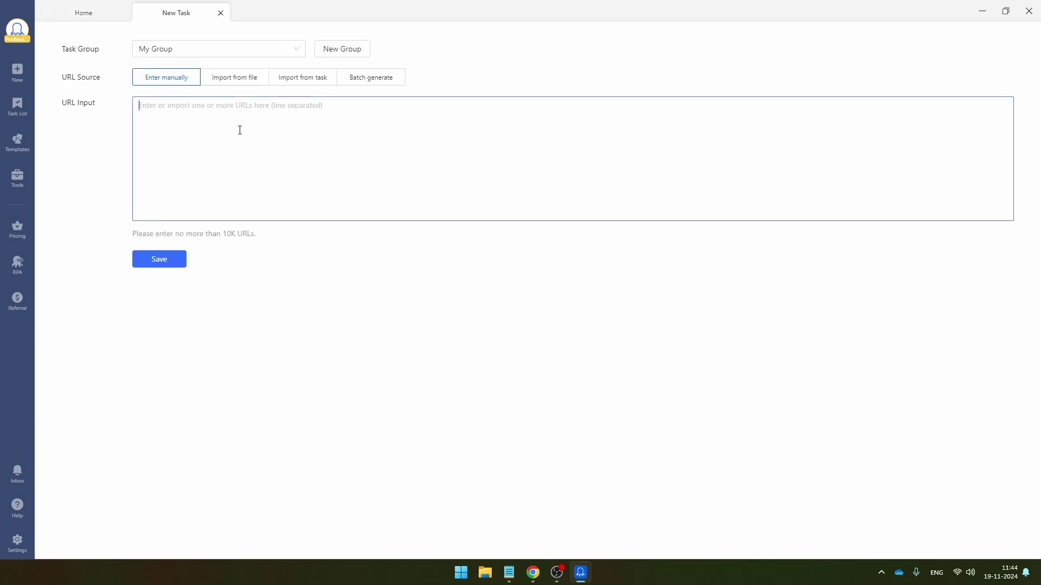
key("ctrl+v")
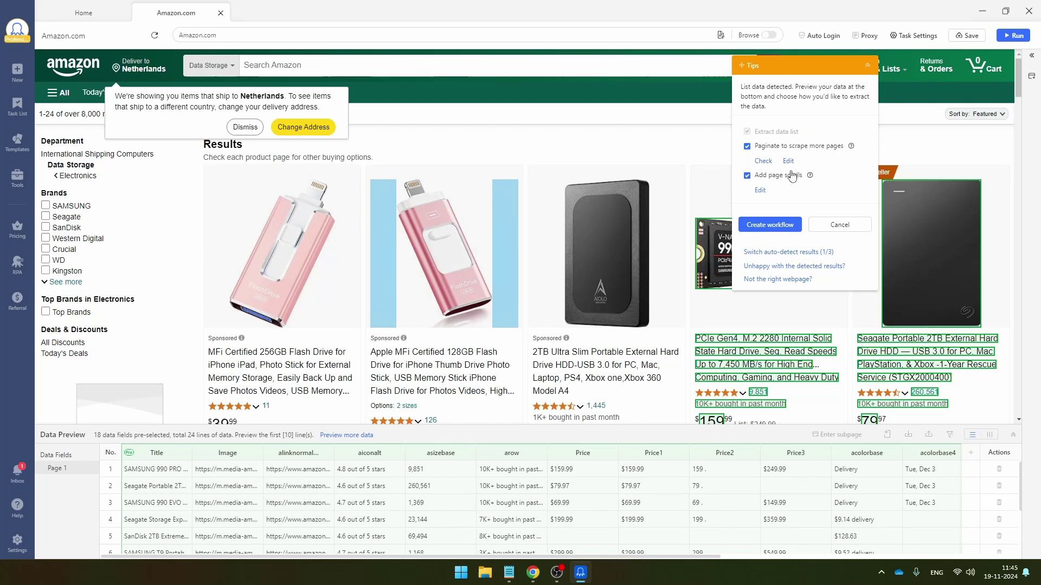
Set pagination to follow the Amazon results' Next link and confirm the pagination loop
left_click_drag(1018, 76, 968, 329)
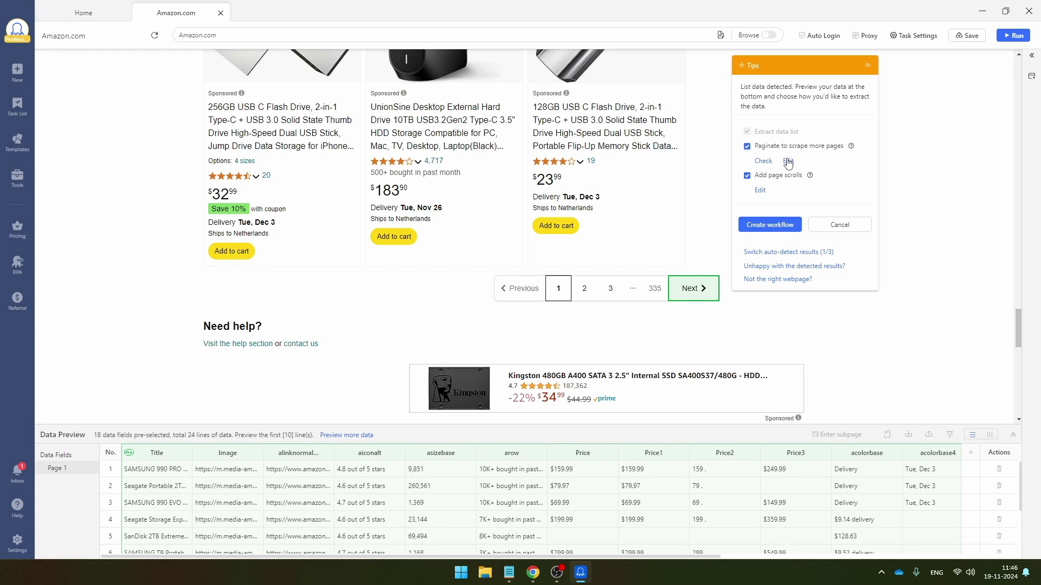
left_click(789, 162)
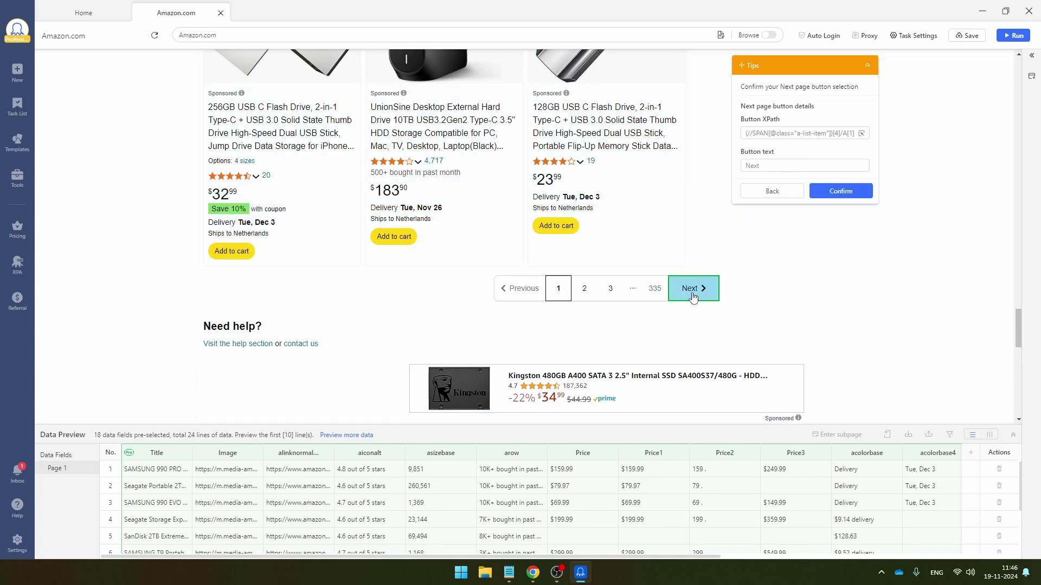
left_click(691, 295)
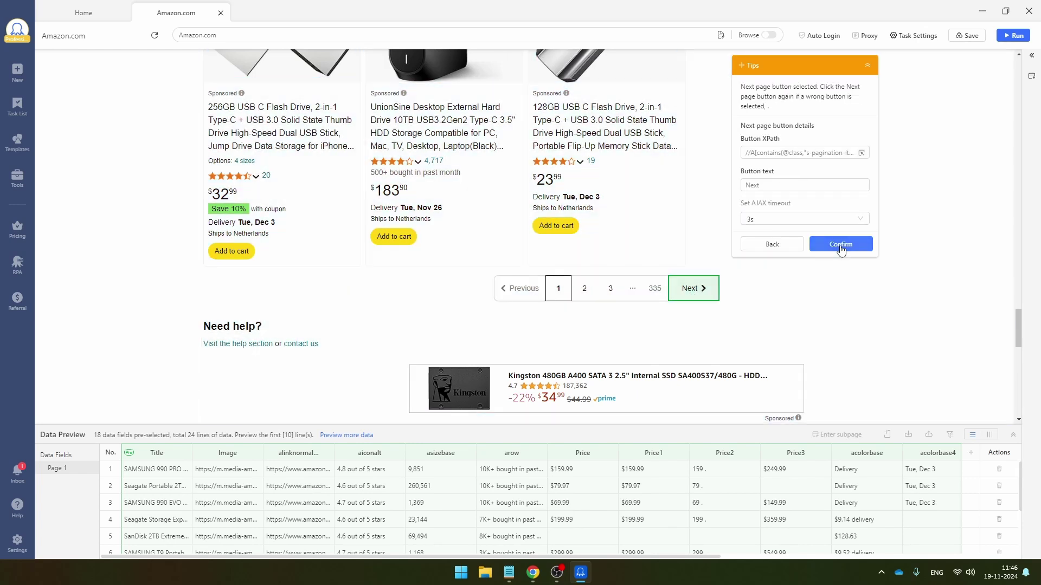
left_click(840, 245)
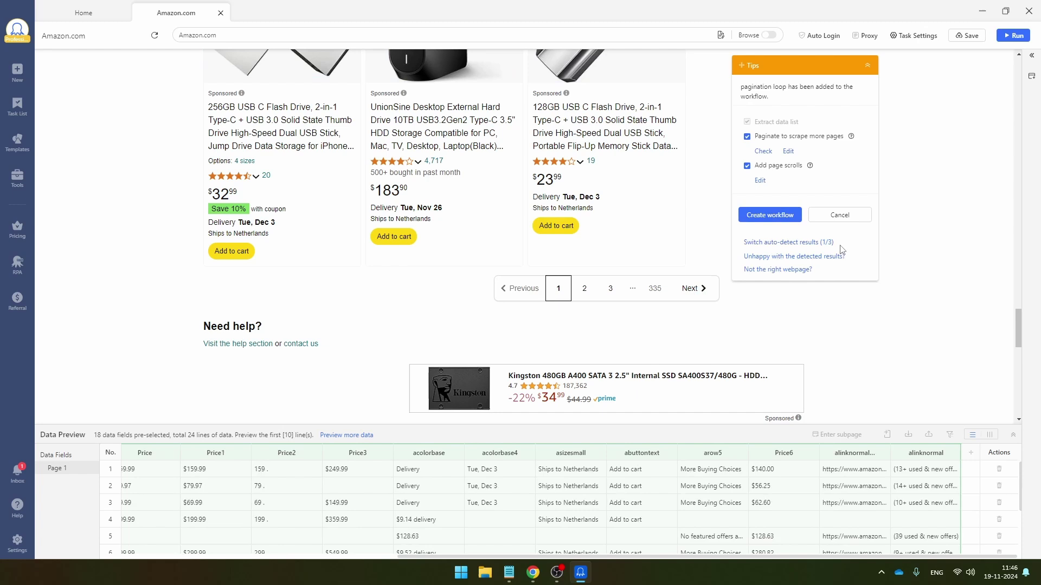
scroll(759, 488, "left", 5)
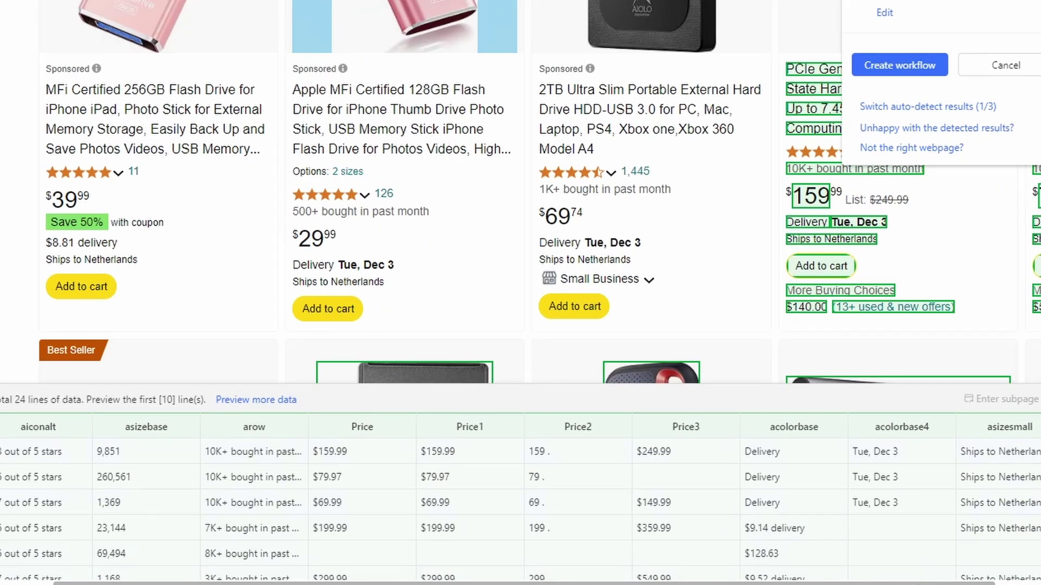
scroll(520, 488, "left", 3)
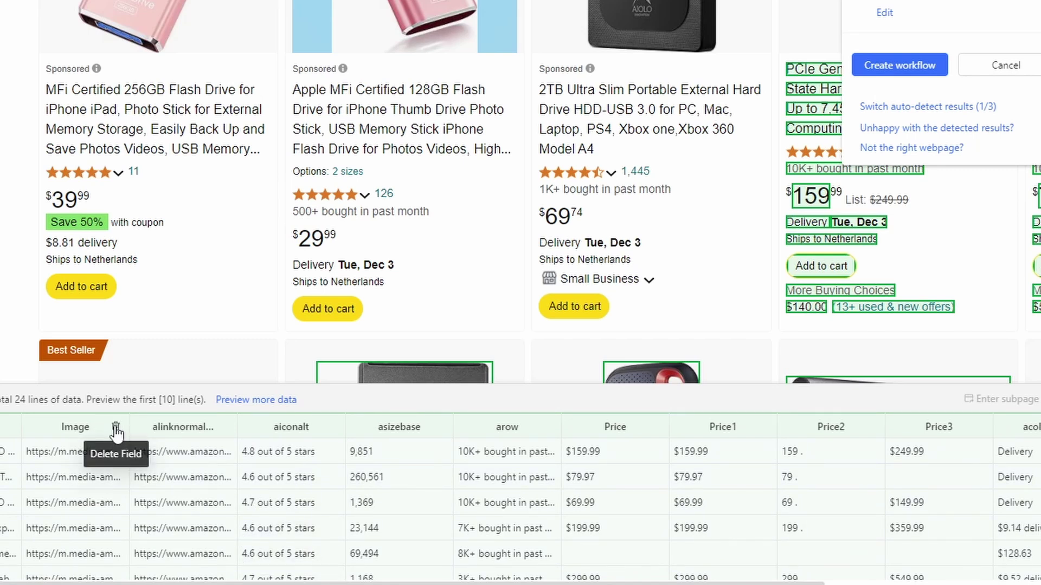
Delete the Image field and generate the workflow with pagination, scroll and extract steps
left_click(116, 431)
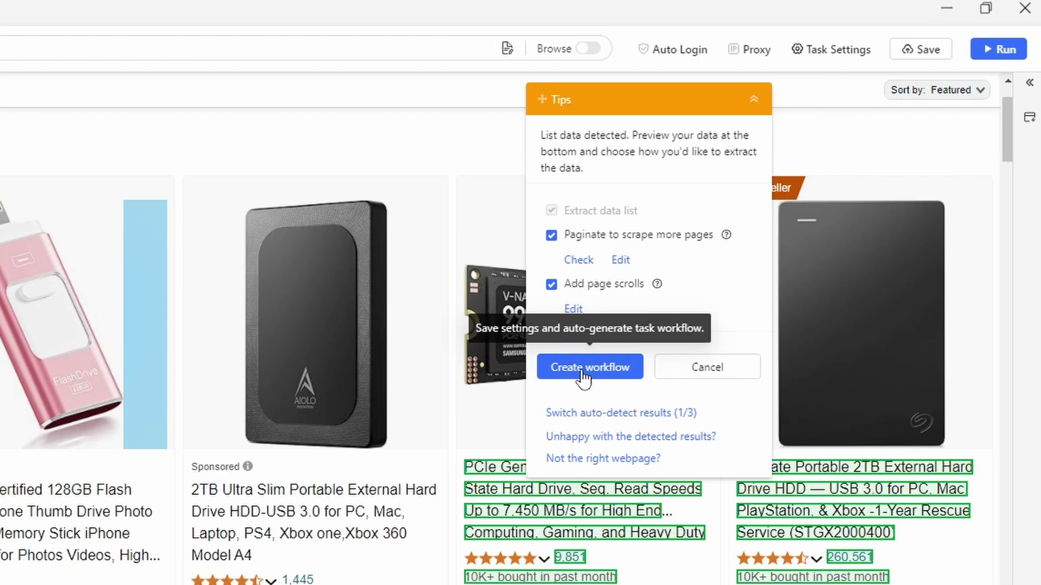
left_click(586, 369)
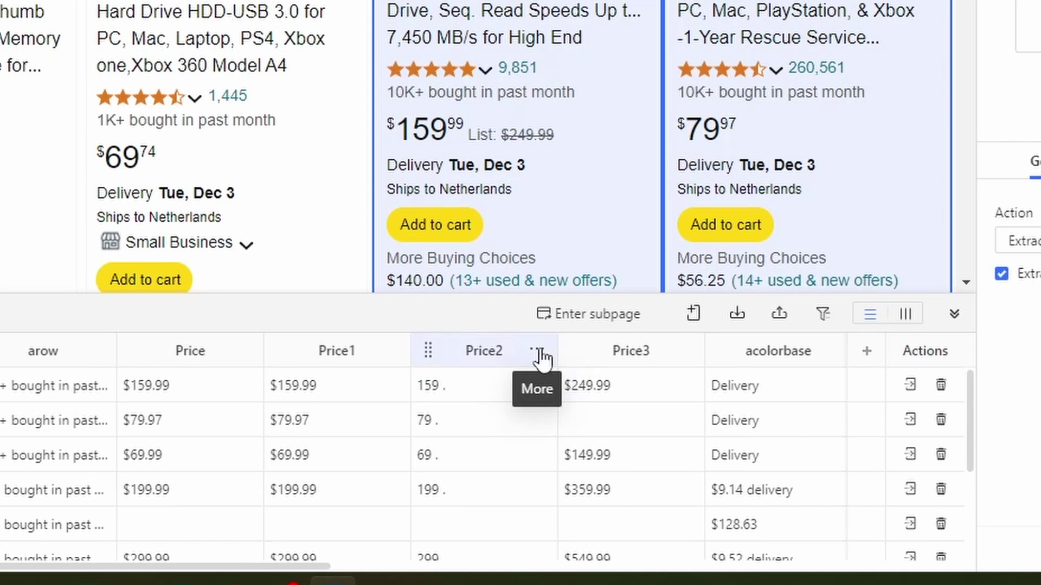
Delete the Price2 field from the data preview
left_click(537, 352)
left_click(443, 167)
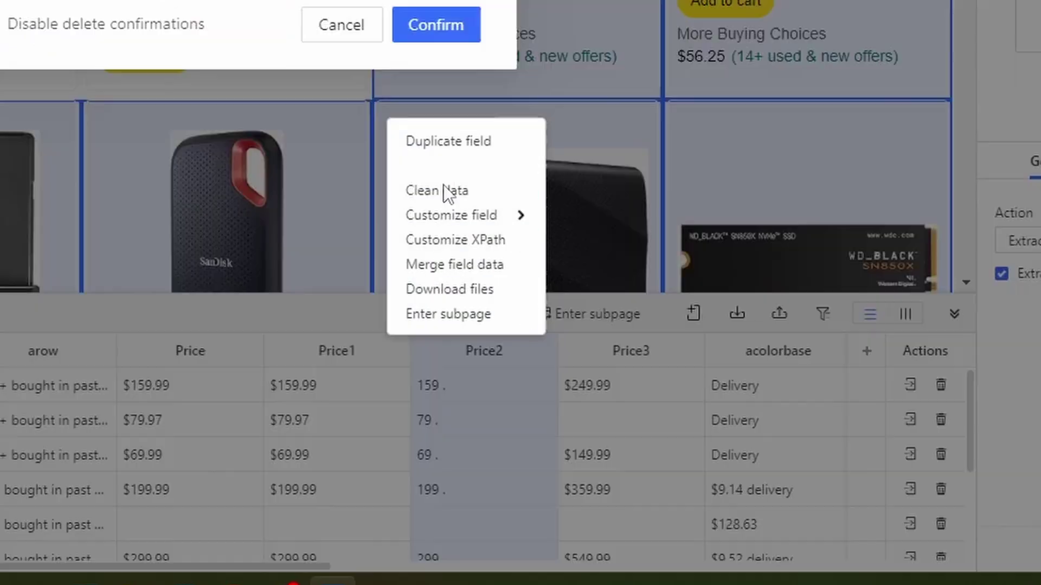
left_click(429, 27)
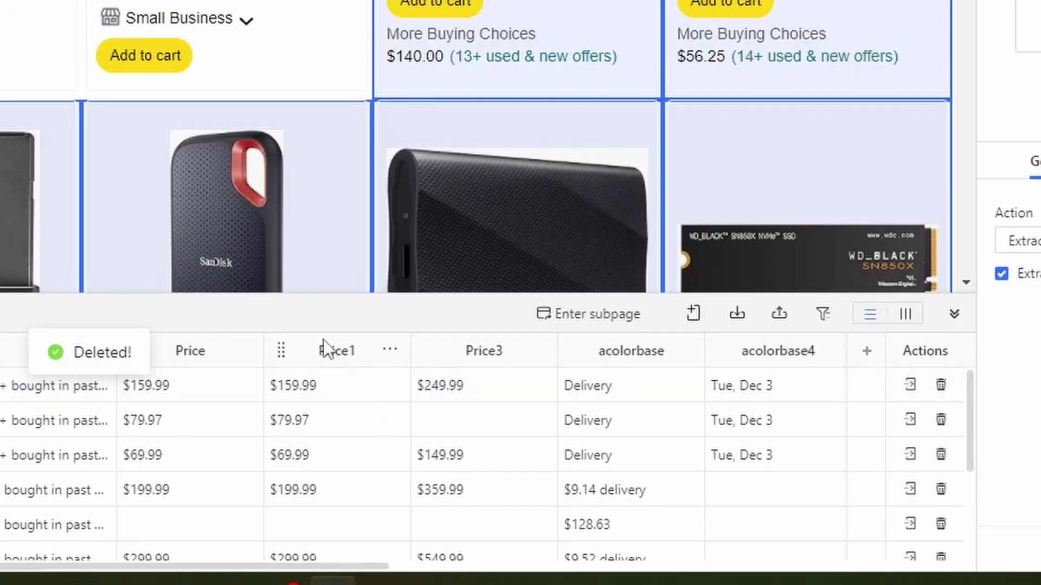
Rename Price1 to DiscountedPrice and Price3 to OriginalPrice, then open DiscountedPrice's field menu
double_click(343, 354)
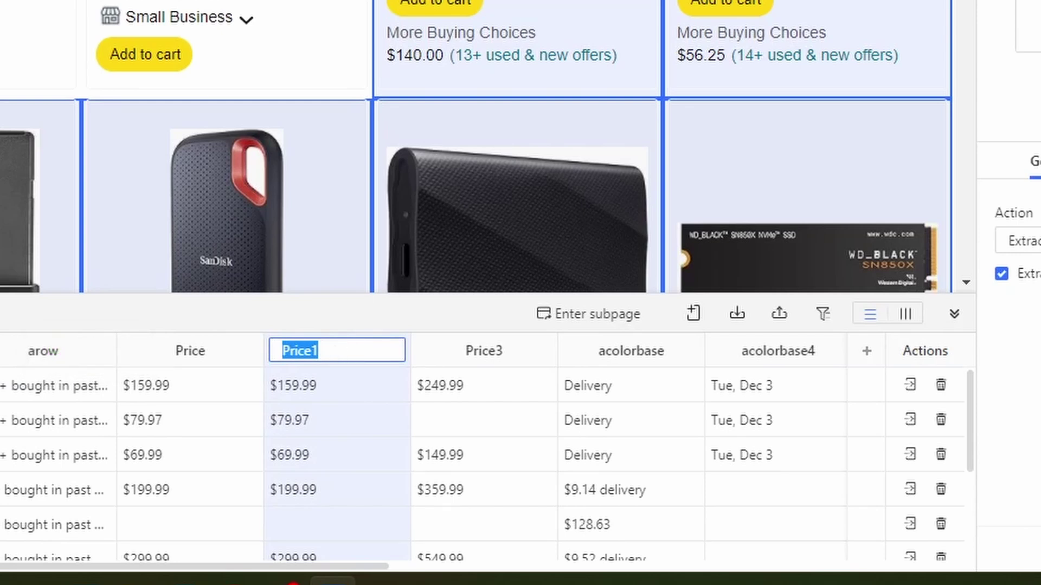
type("Discounted")
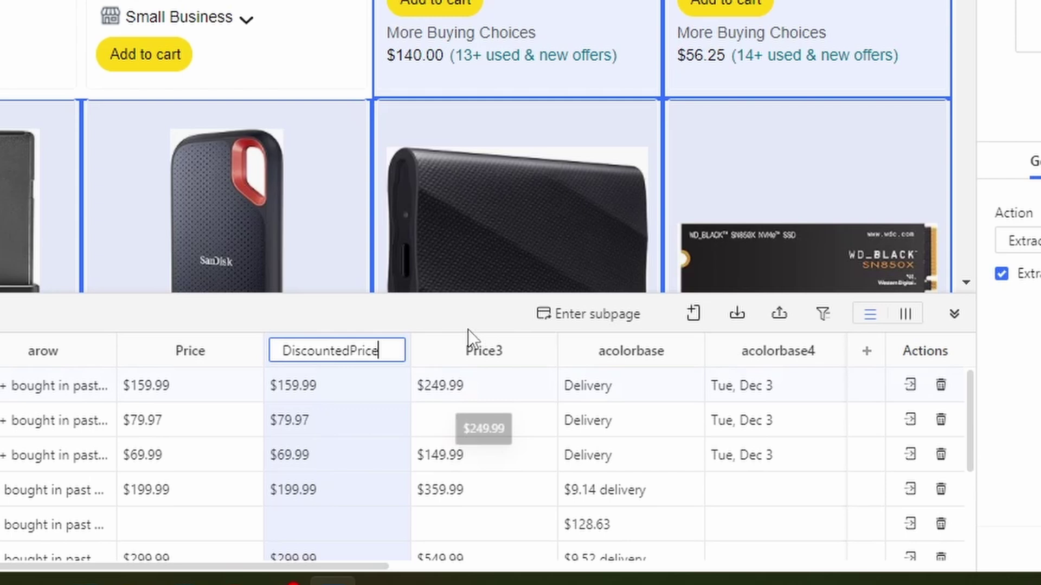
double_click(483, 347)
type("Original")
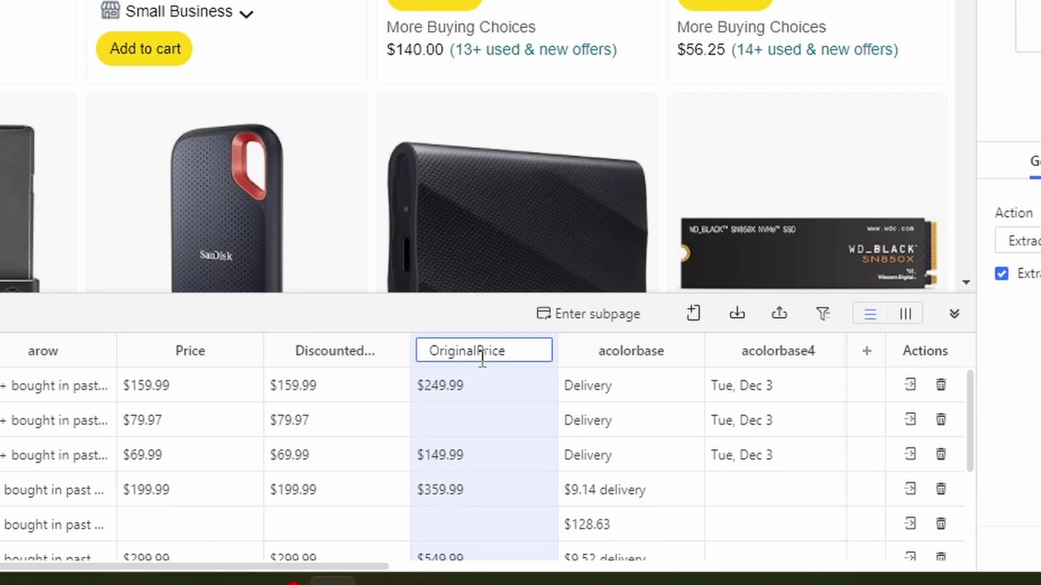
left_click(372, 354)
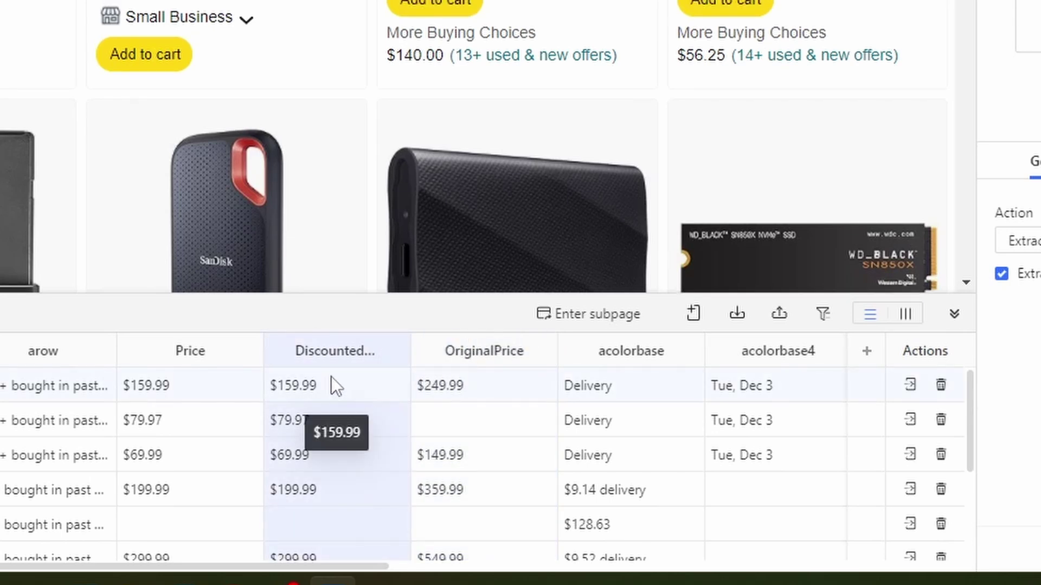
mouse_move(353, 348)
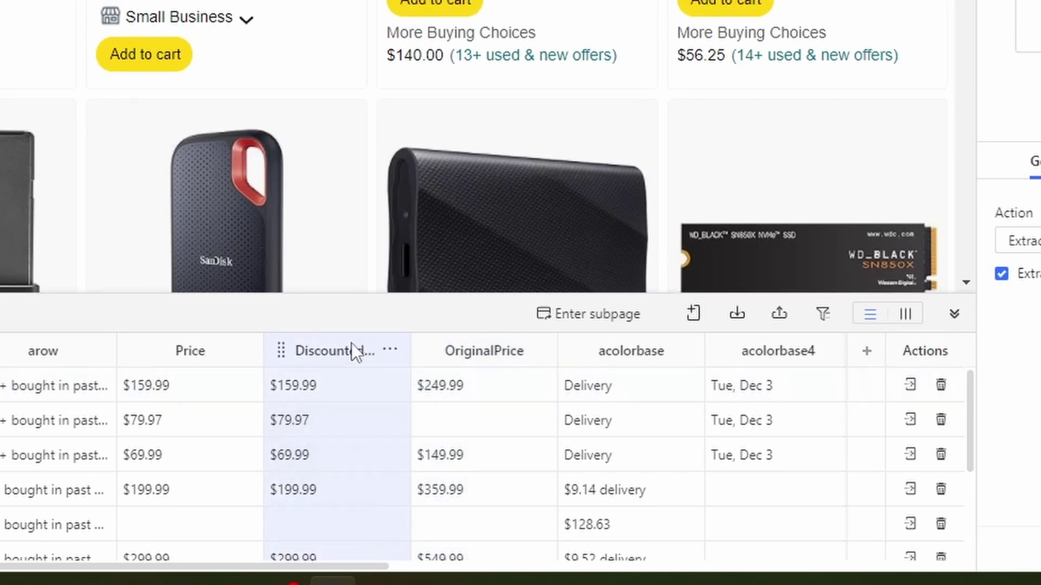
left_click(391, 354)
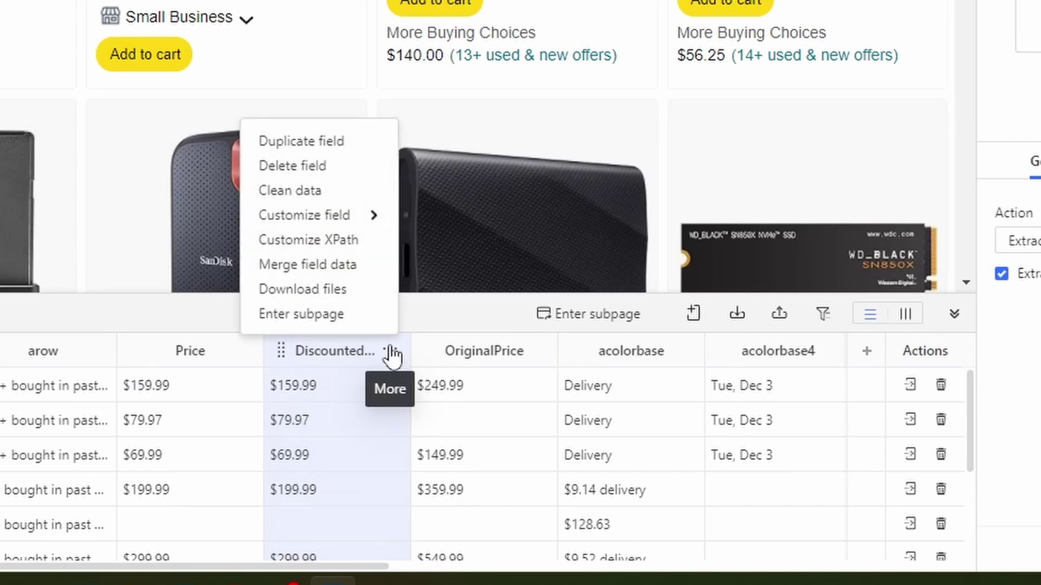
Add a Replace cleaning step removing "$" from the DiscountedPrice values and apply it
left_click(317, 192)
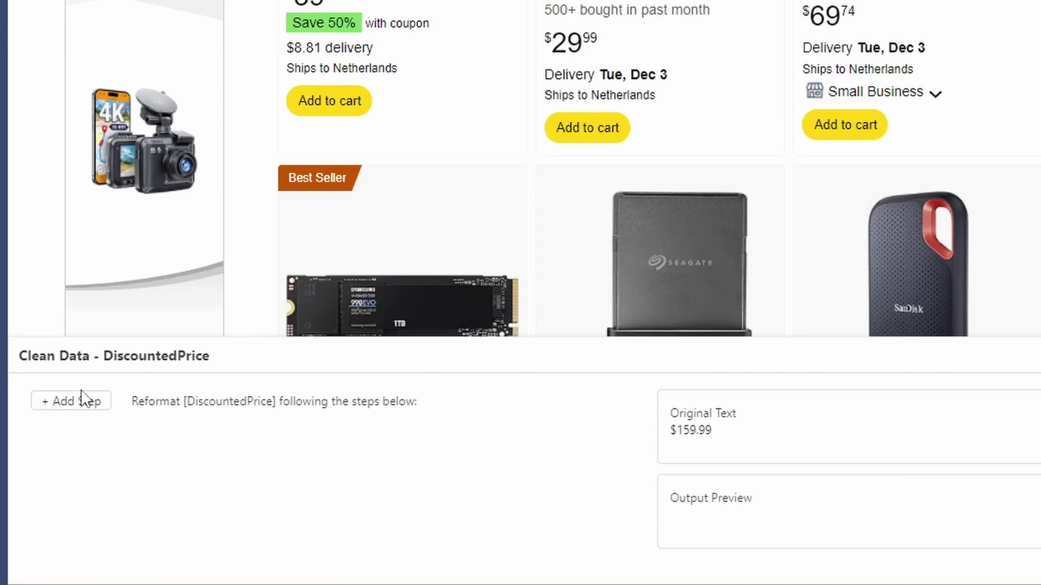
left_click(95, 403)
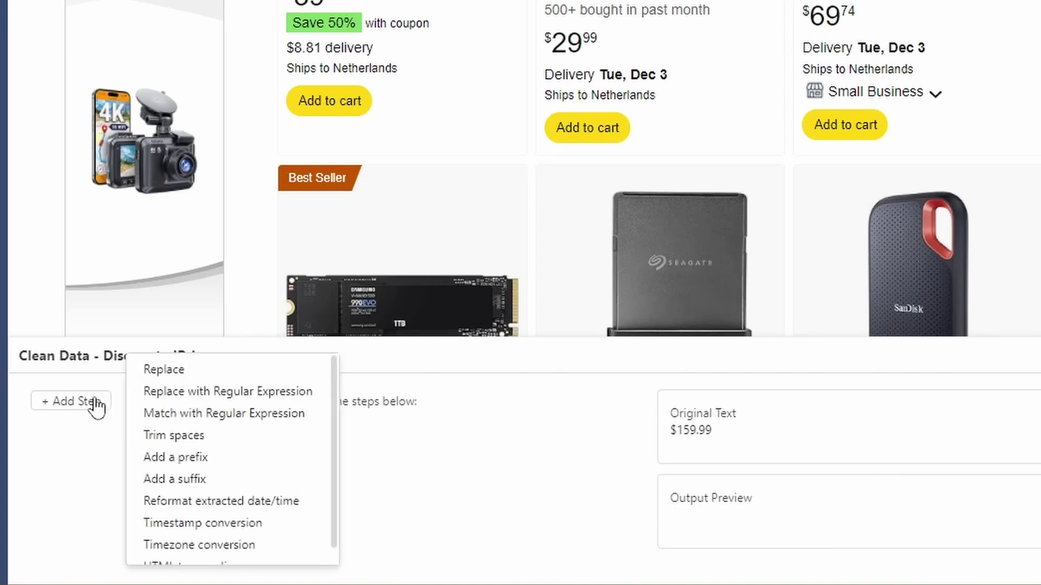
left_click(148, 369)
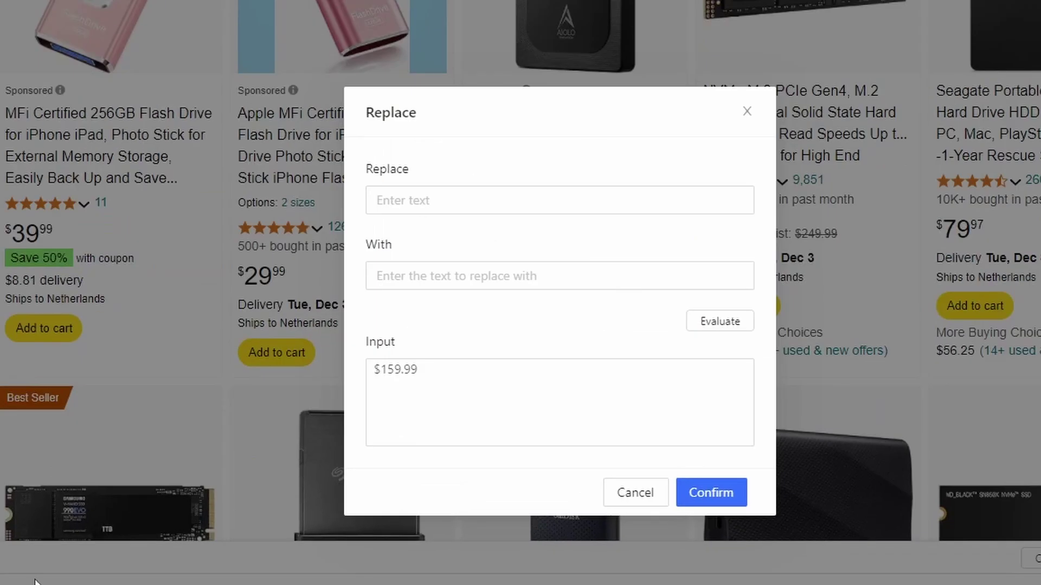
left_click(441, 200)
type("$")
left_click(418, 275)
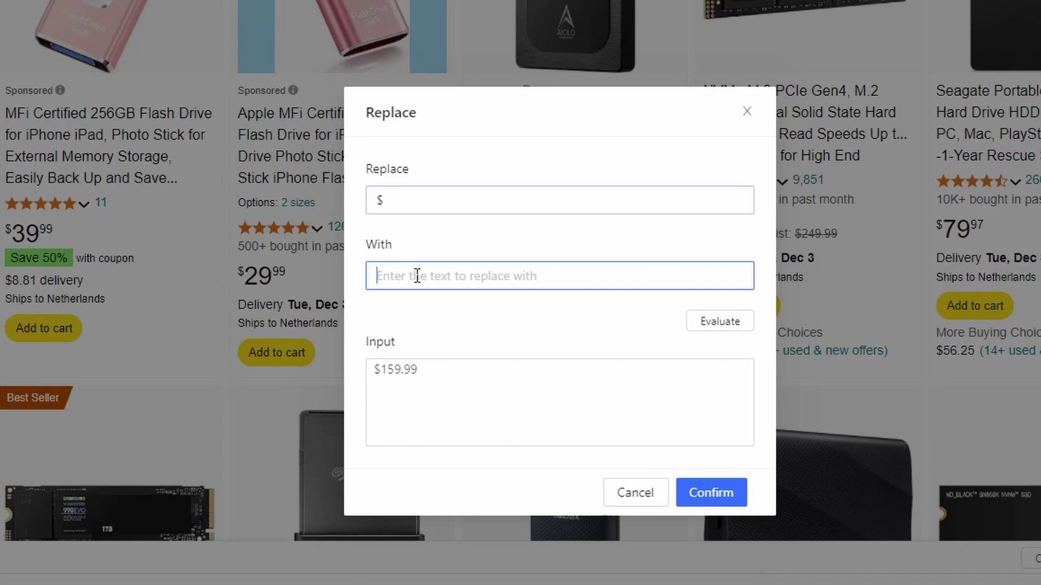
left_click(703, 496)
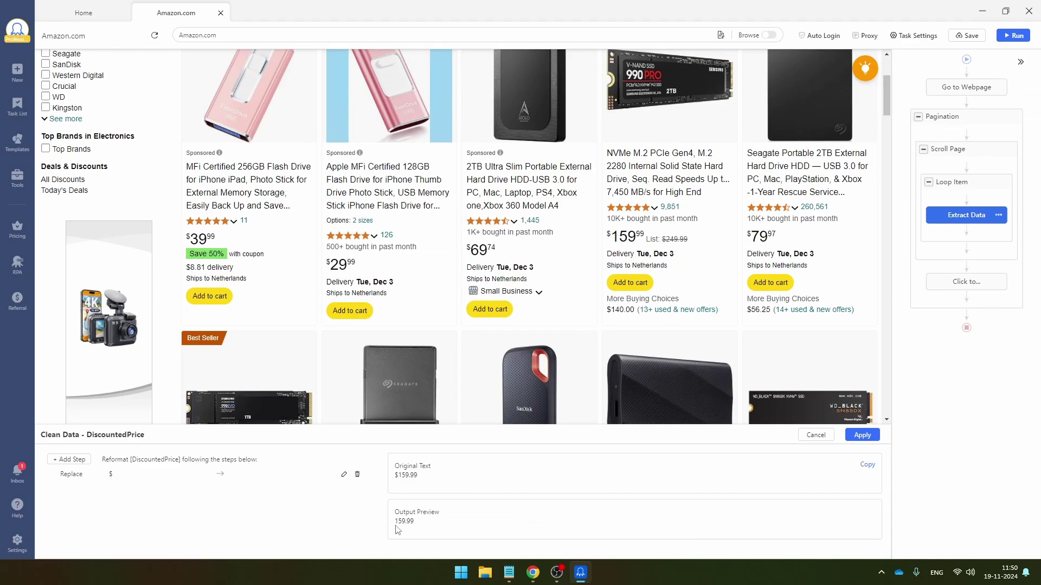
left_click(861, 436)
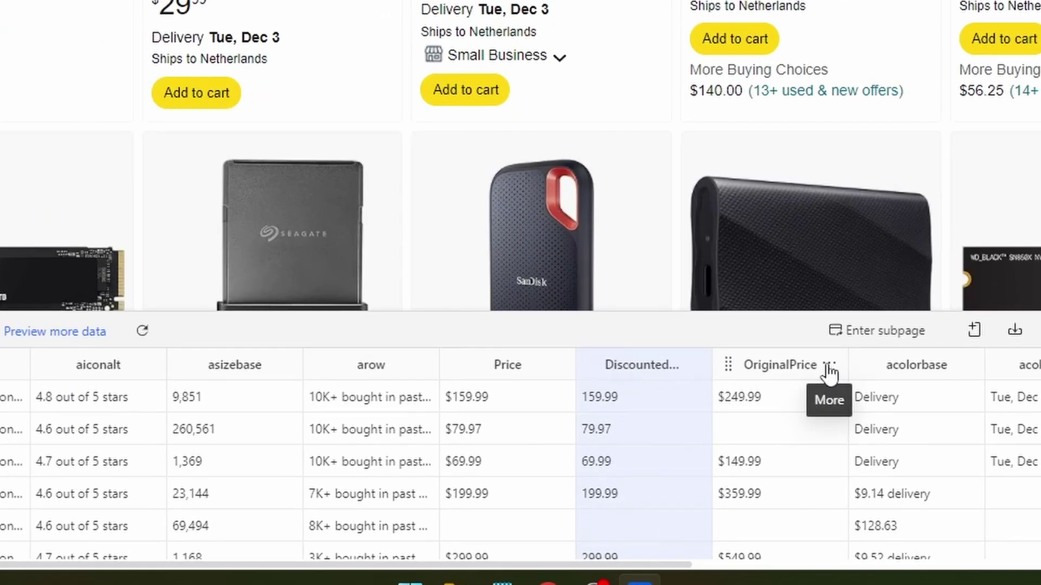
Add the same Replace step stripping "$" from the OriginalPrice values
left_click(679, 452)
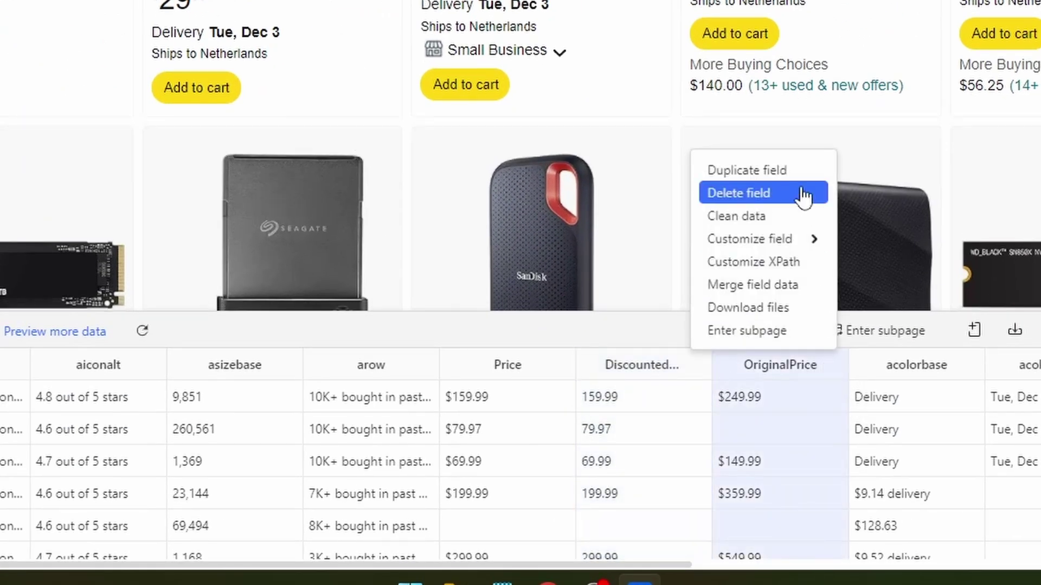
left_click(752, 221)
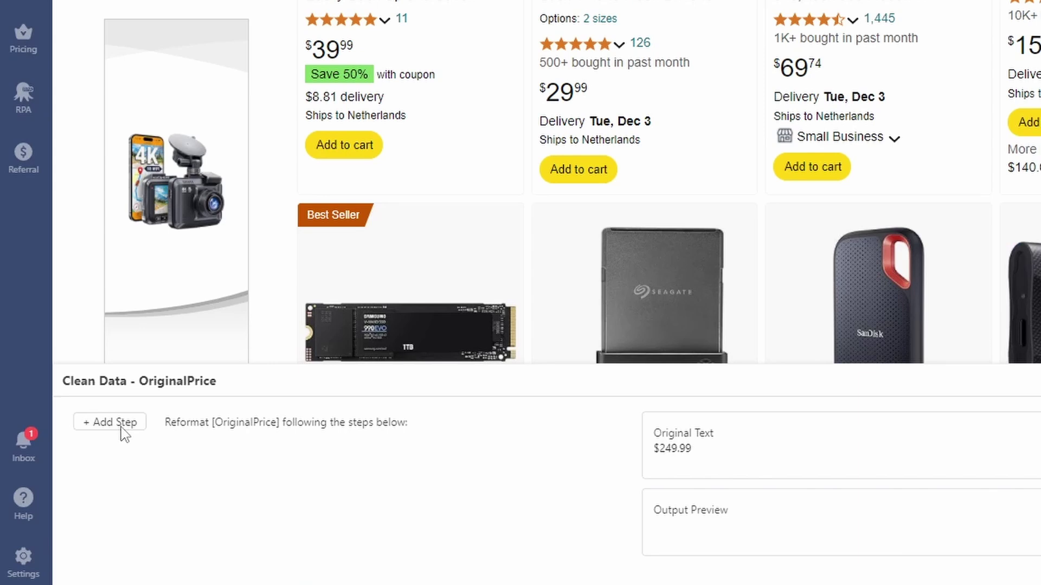
left_click(124, 433)
left_click(200, 394)
left_click(724, 30)
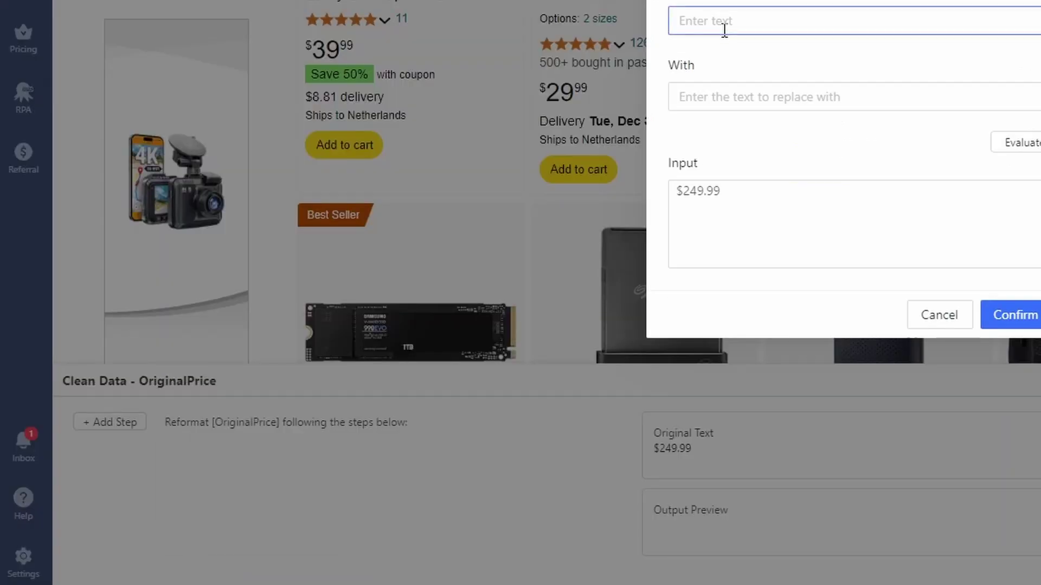
type("$")
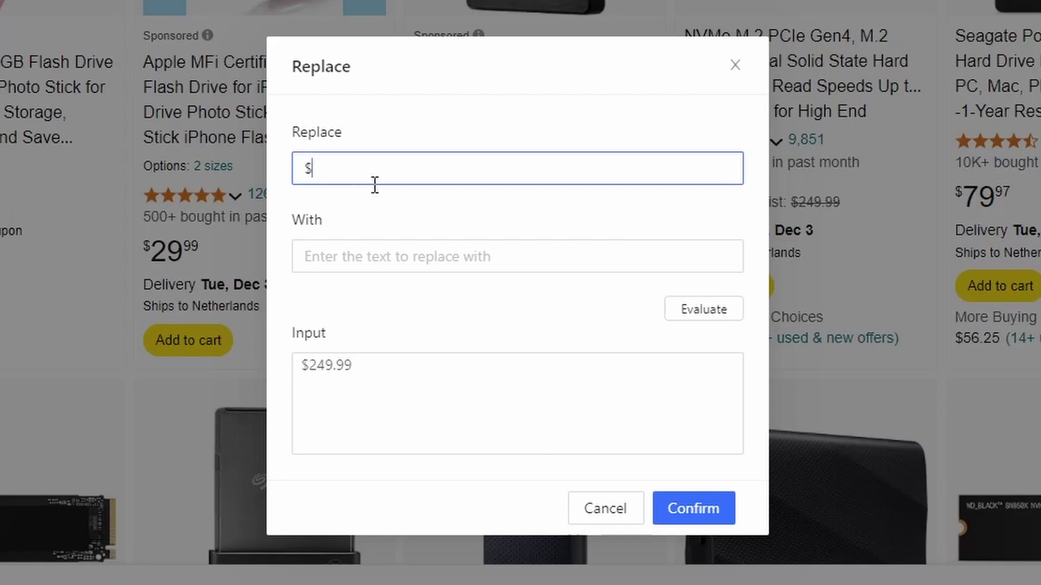
left_click(693, 519)
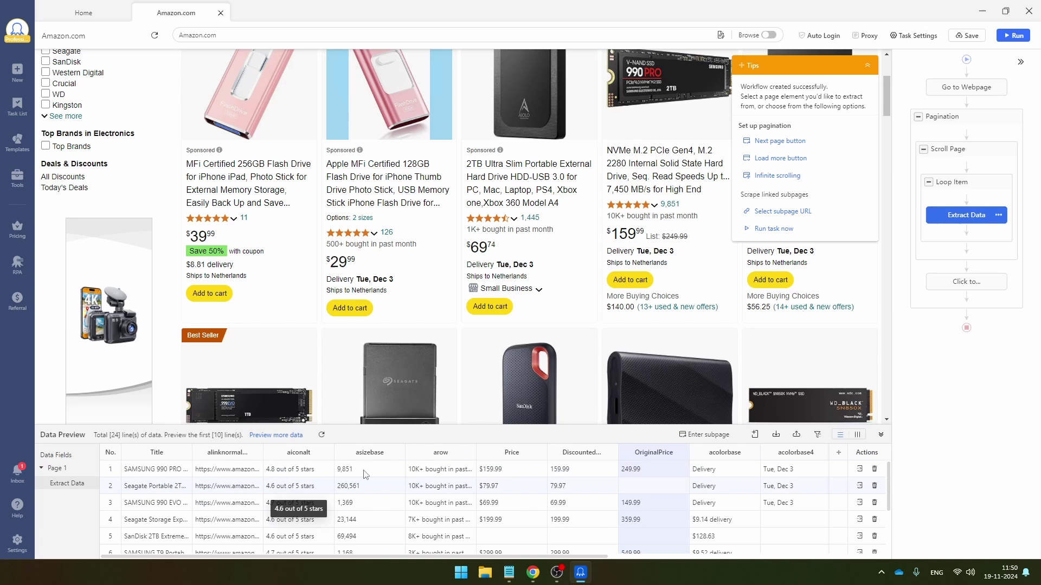
Save the Amazon task and run it locally in Standard Mode, extracting 96 lines
left_click(970, 36)
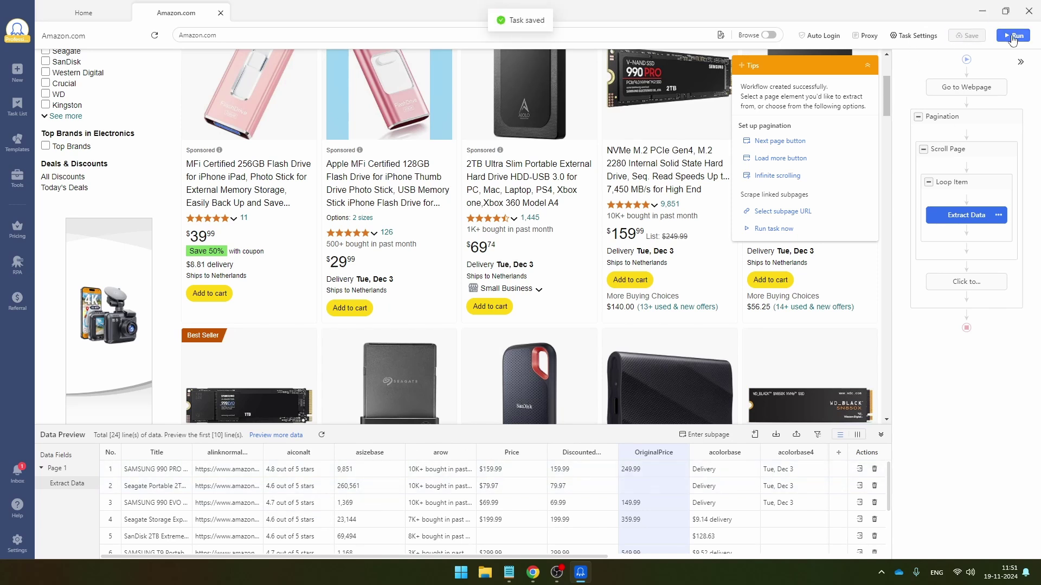
left_click(1013, 36)
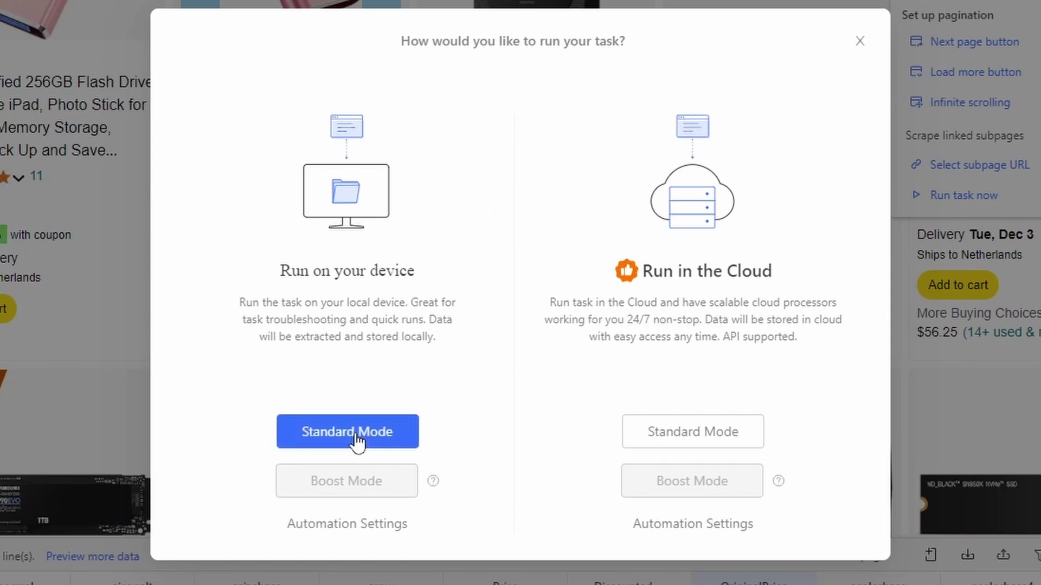
left_click(356, 436)
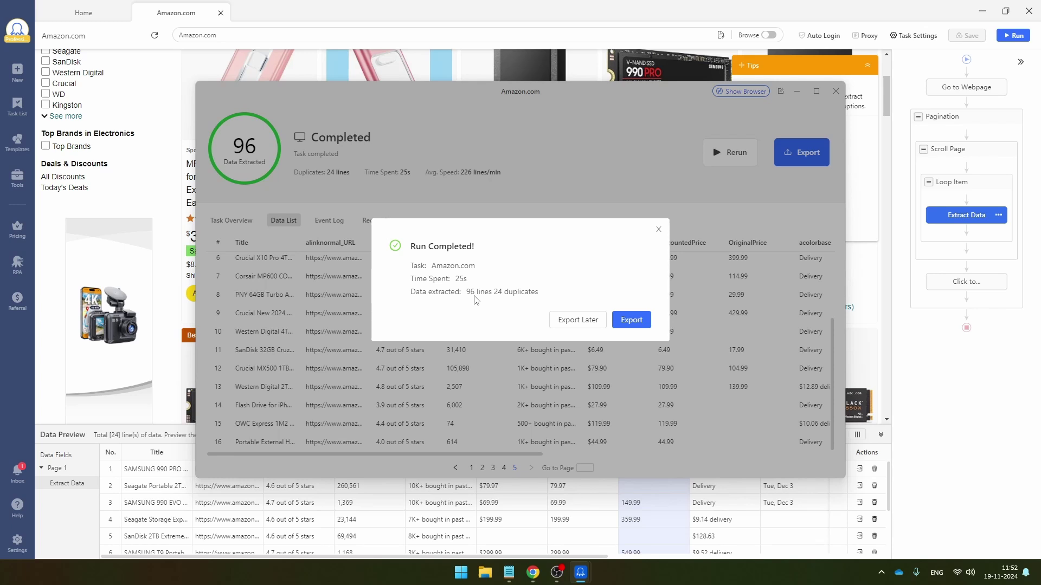
Export the 72 deduplicated rows to Excel as Amazon.com.xlsx on the Desktop
left_click(632, 321)
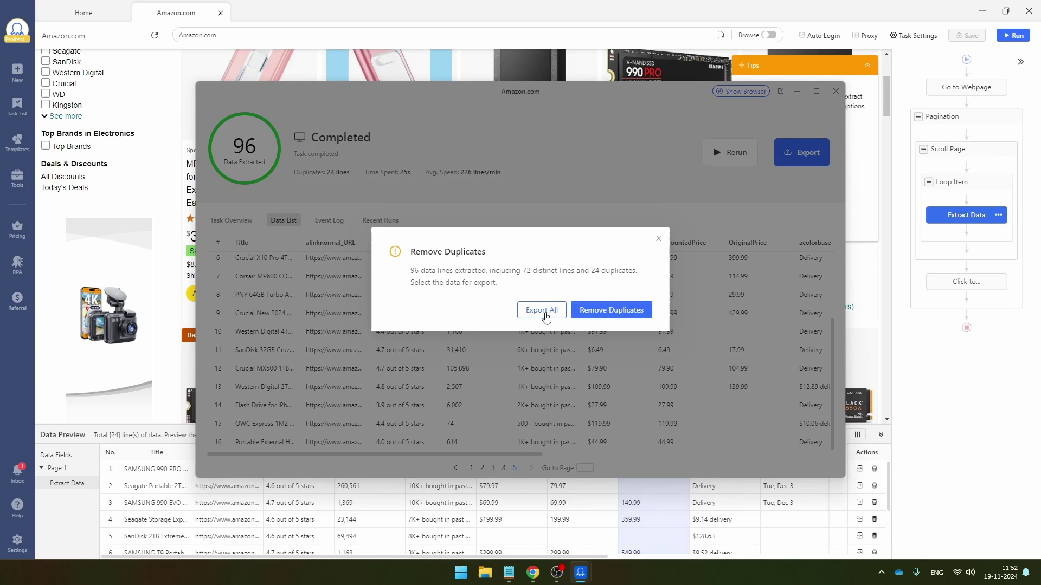
left_click(609, 317)
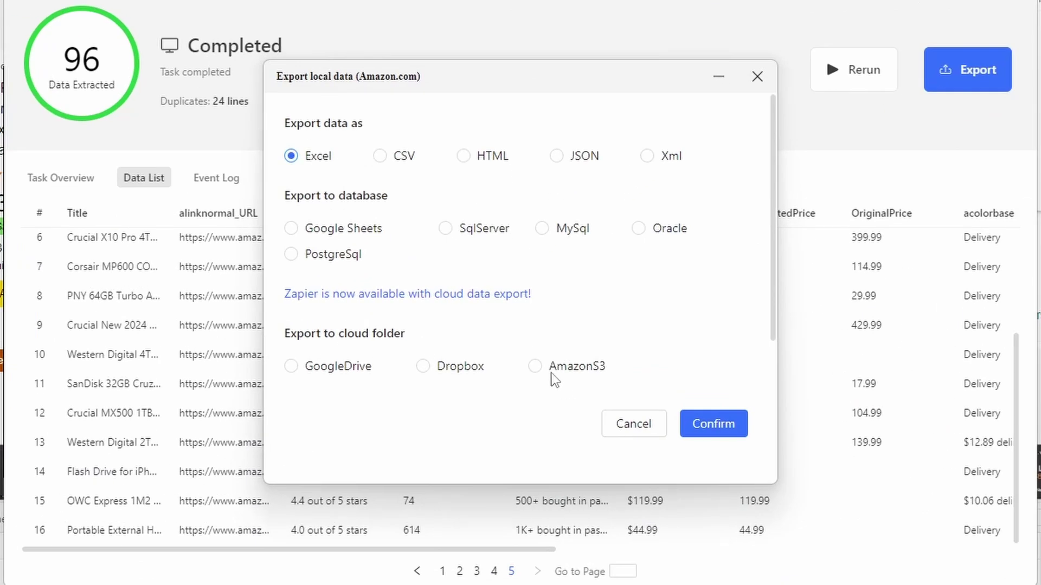
left_click(714, 425)
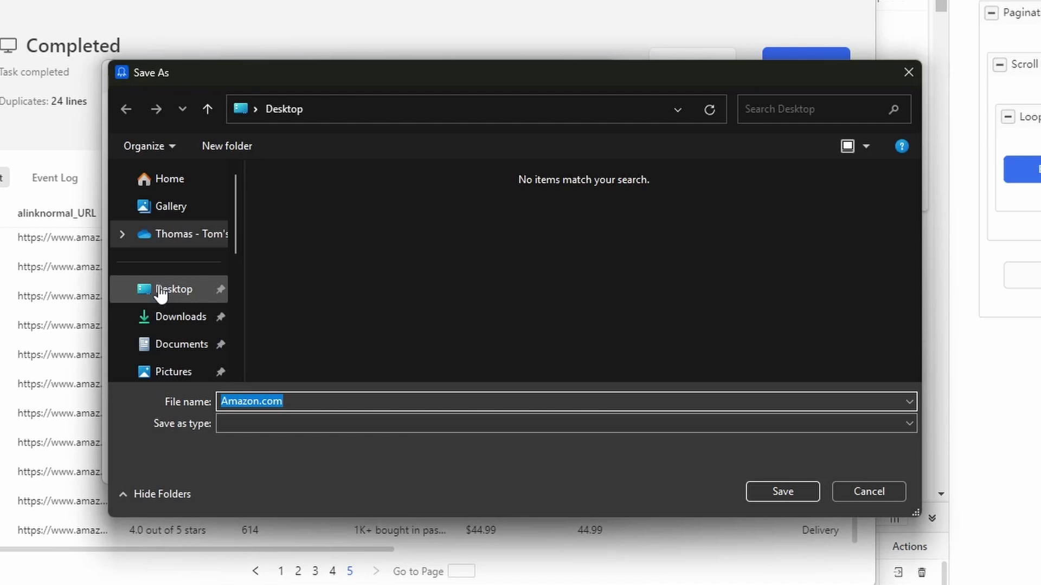
left_click(703, 251)
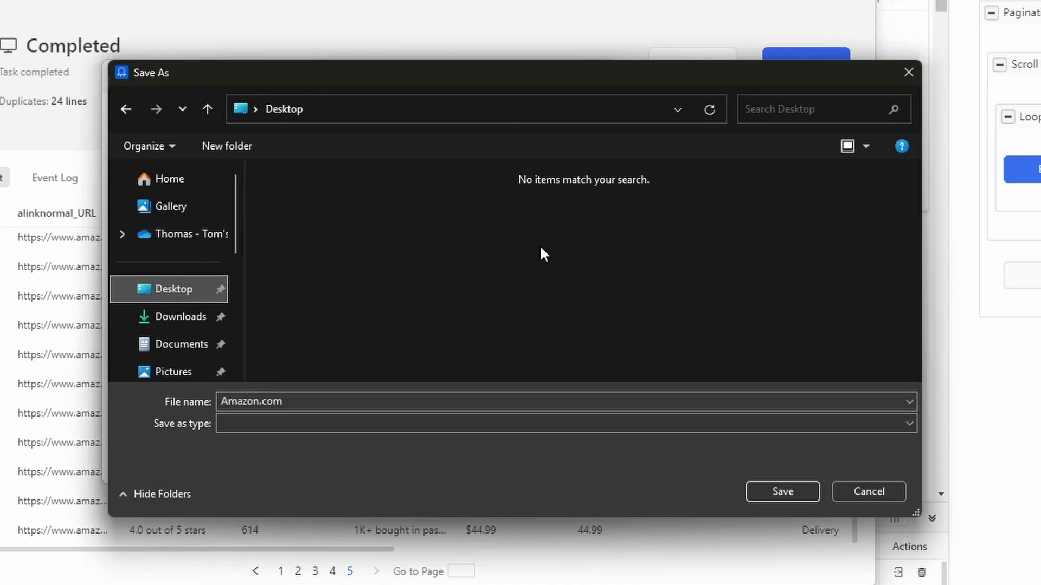
left_click(784, 493)
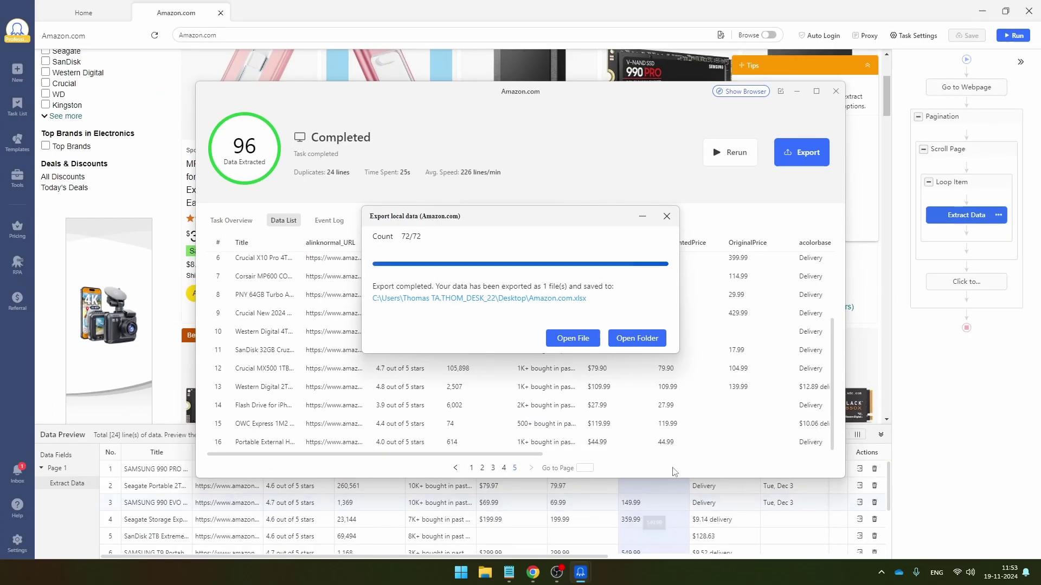
Show the desktop and open Amazon.com.xlsx in Excel
key("super+d")
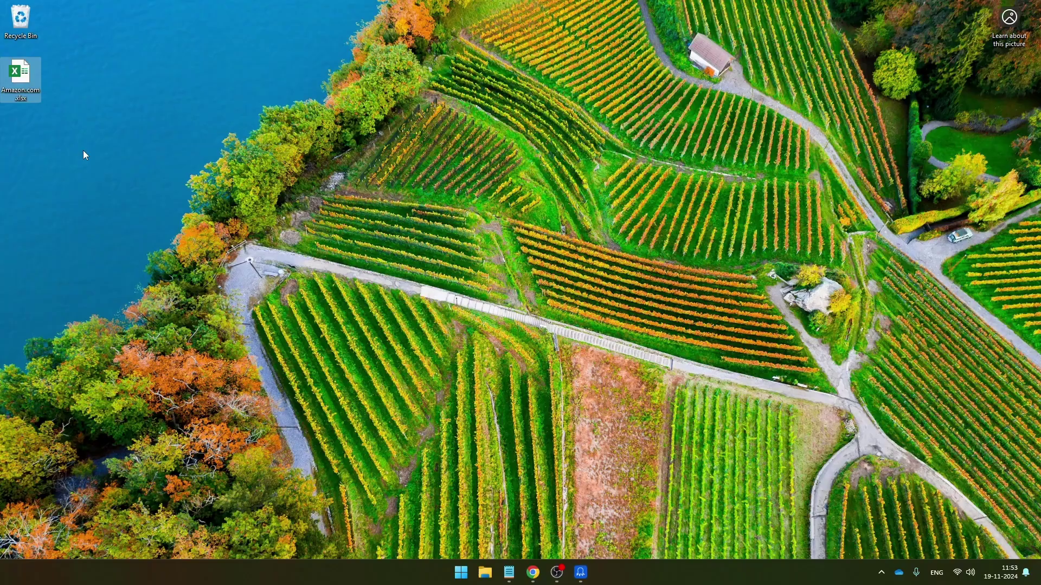
double_click(20, 76)
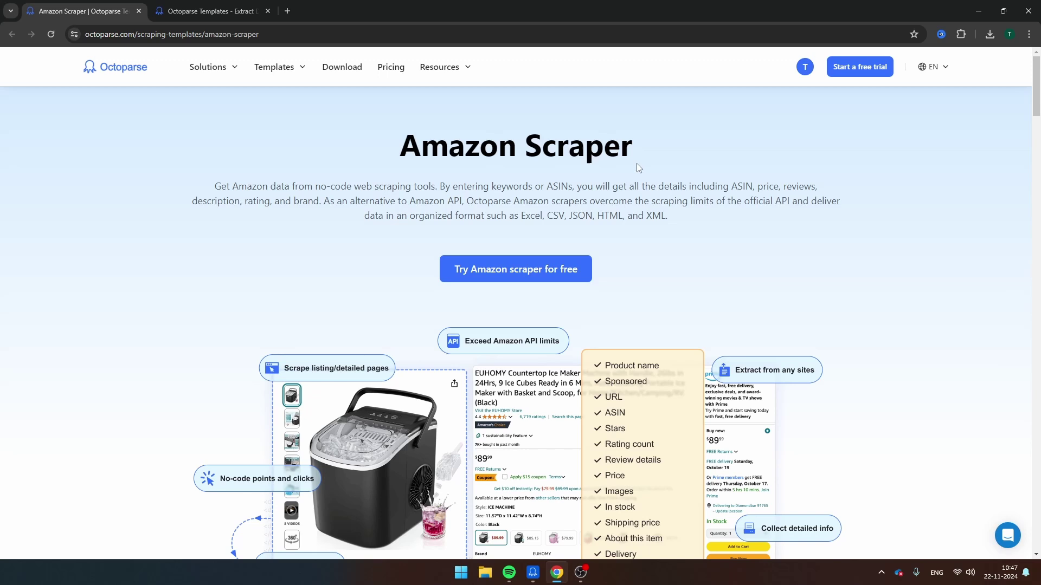
Read through the Amazon Scraper page, then switch to the Octoparse Web Scraping Templates gallery
scroll(759, 168, "down", 10)
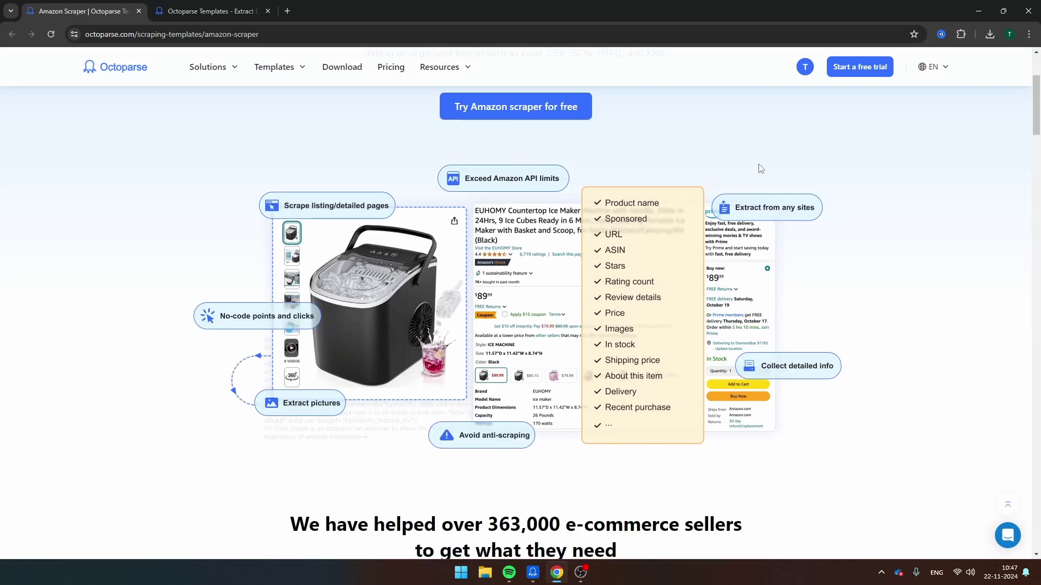
scroll(761, 168, "down", 1)
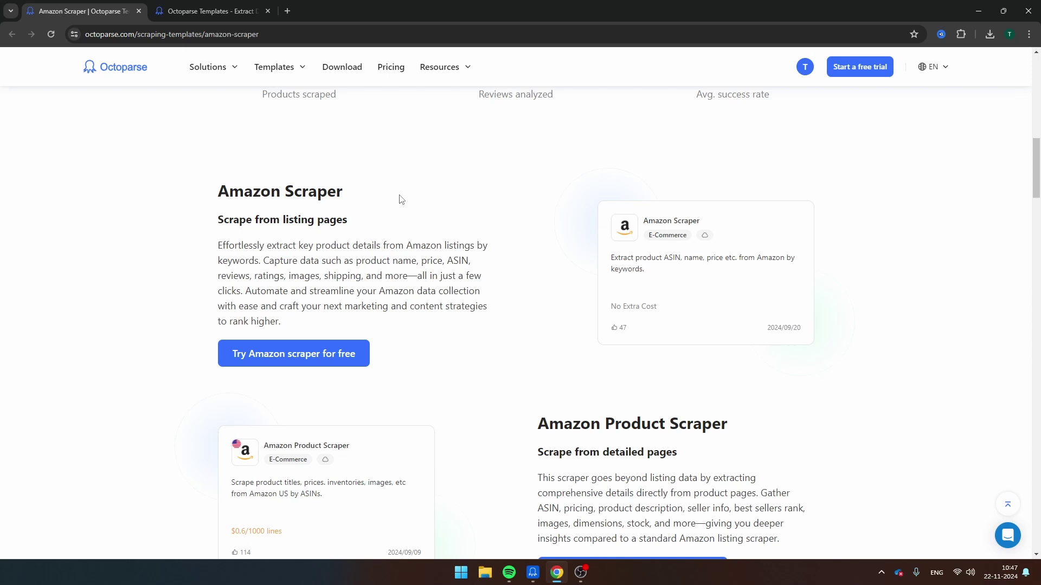
left_click_drag(399, 197, 211, 195)
left_click(378, 188)
scroll(412, 195, "down", 4)
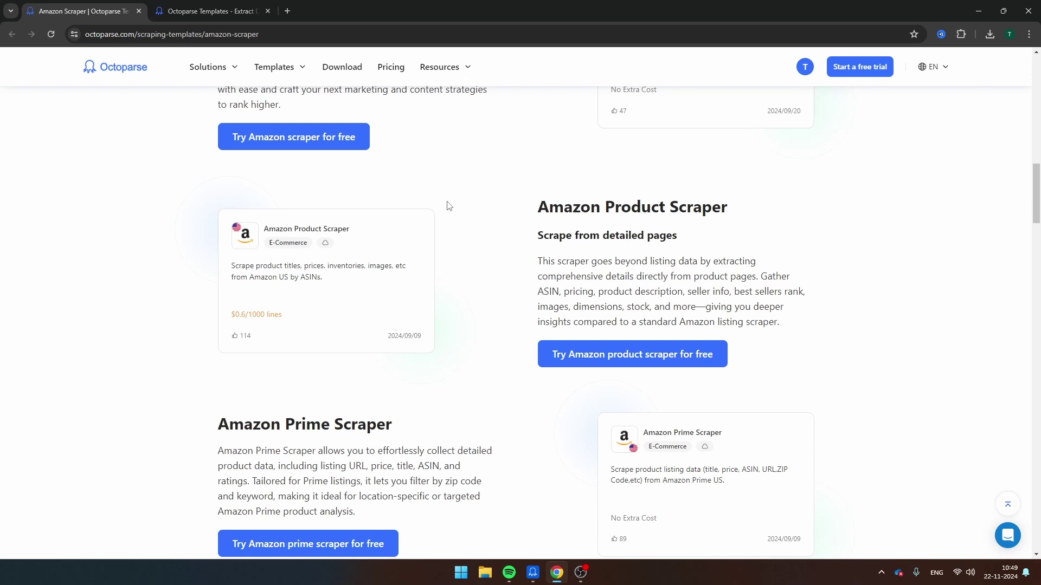
scroll(450, 196, "up", 1)
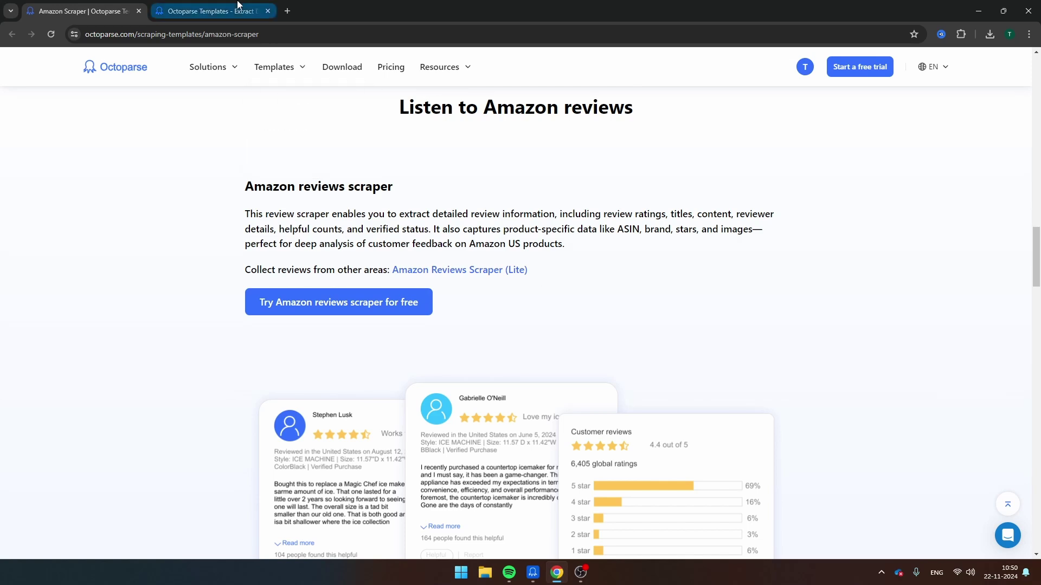
left_click(211, 11)
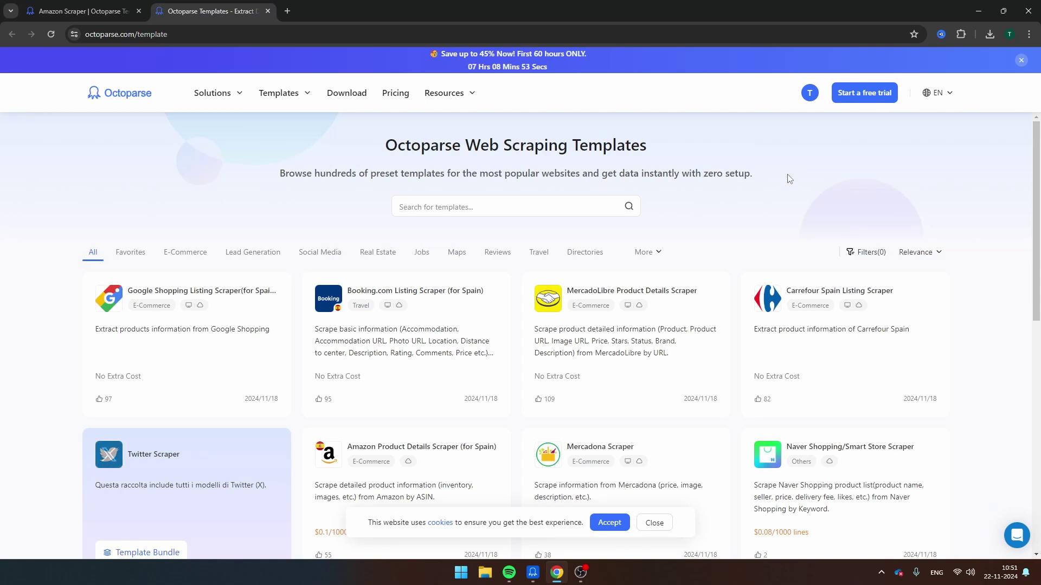
Open the Amazon Scraper template's input form with United Kingdom ticked as the Amazon site
left_click(533, 573)
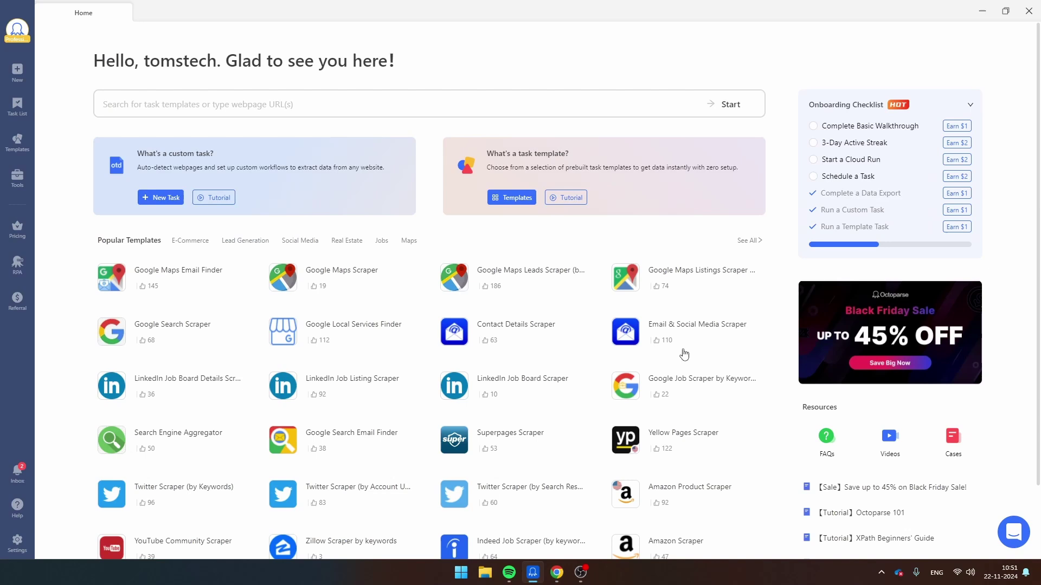
scroll(623, 72, "down", 3)
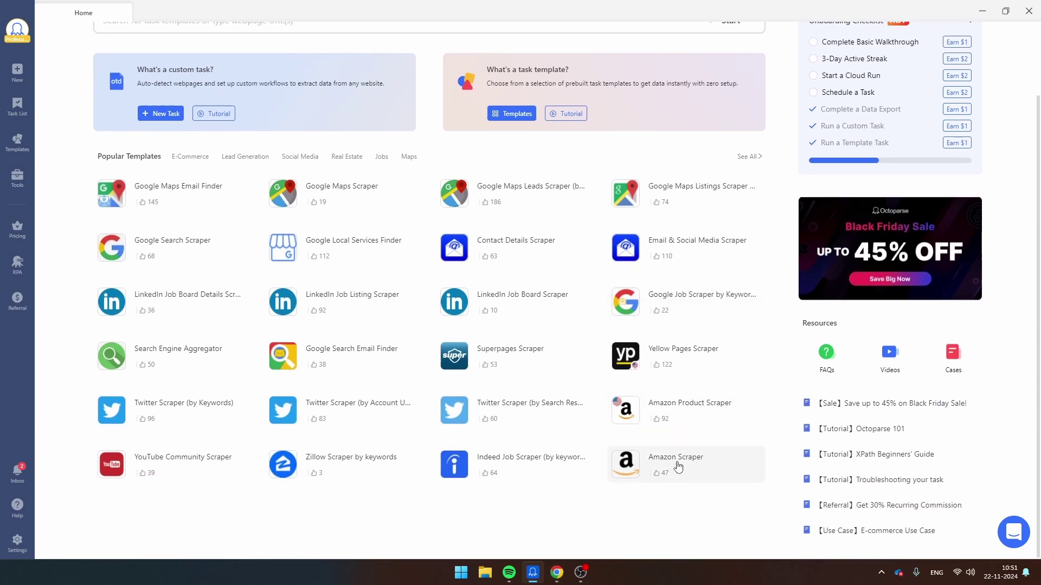
left_click(678, 467)
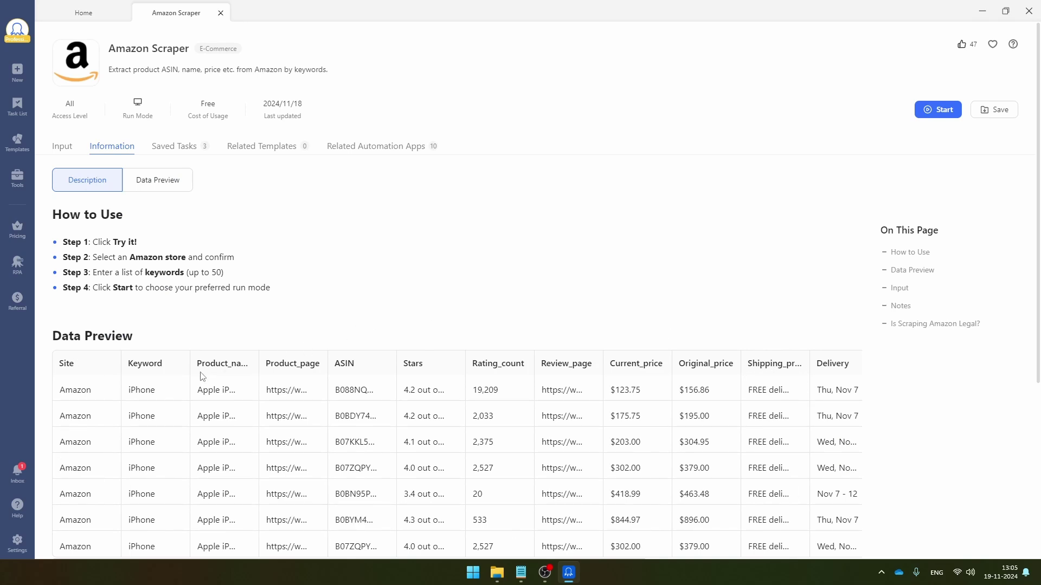
left_click(926, 116)
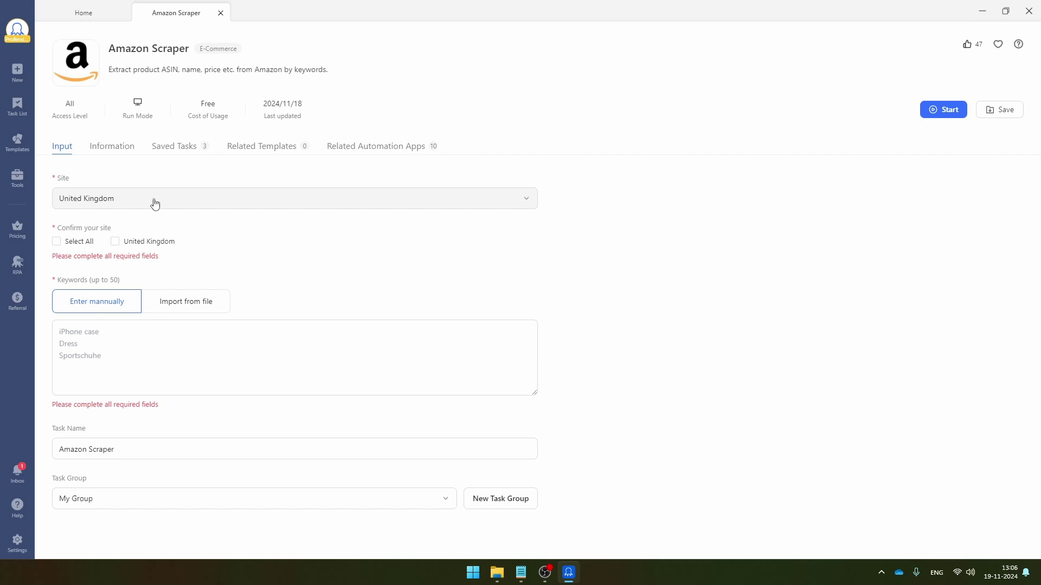
left_click(115, 242)
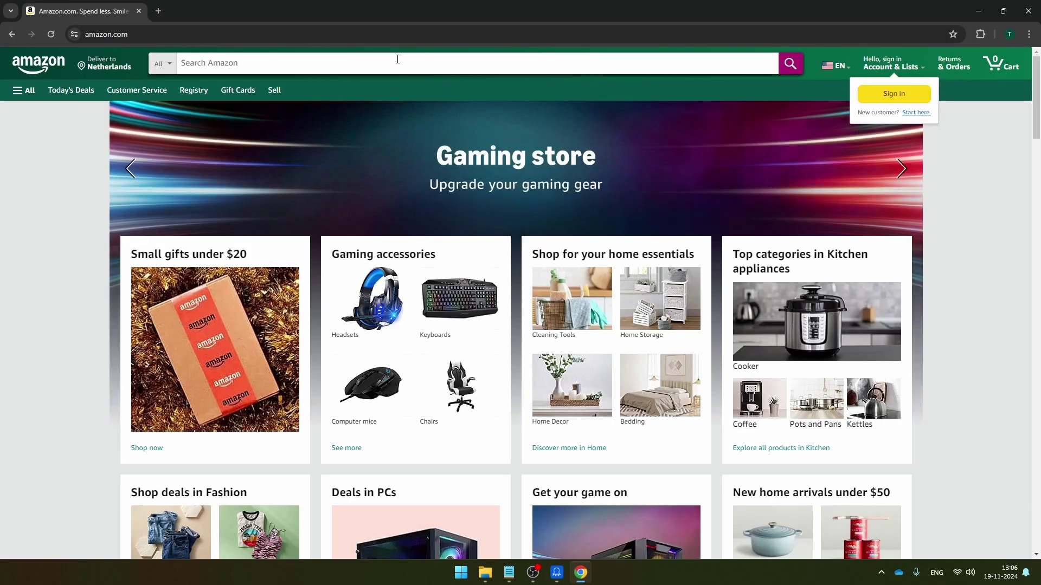
Check an Amazon search for keyboard in Chrome, then return to the template form
left_click(397, 61)
left_click(228, 117)
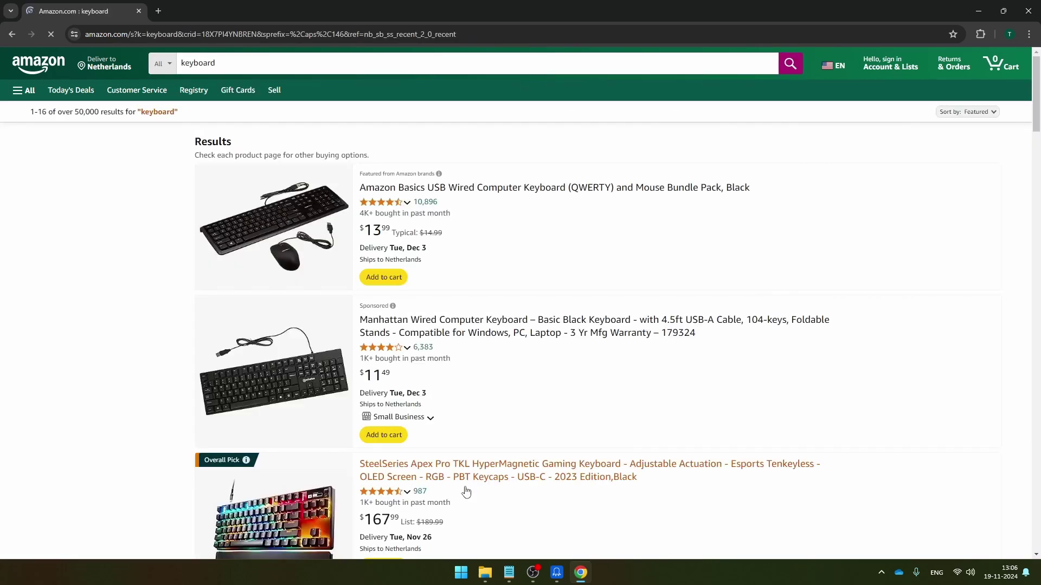
left_click(557, 572)
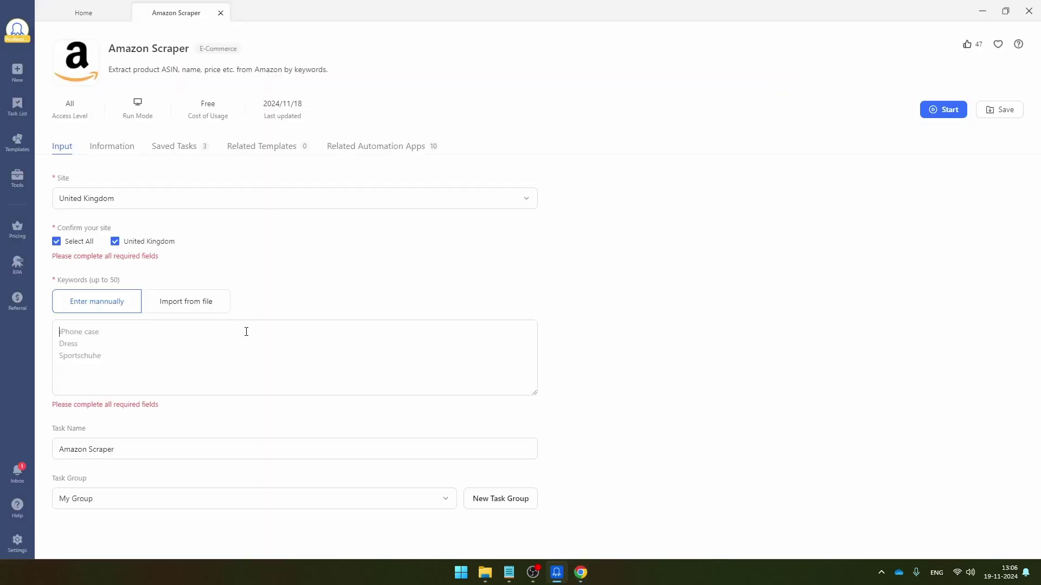
Enter keyword 'mechanical keyboard', rename the task 'Amazon Scraper v2', and start it
type("keyboard")
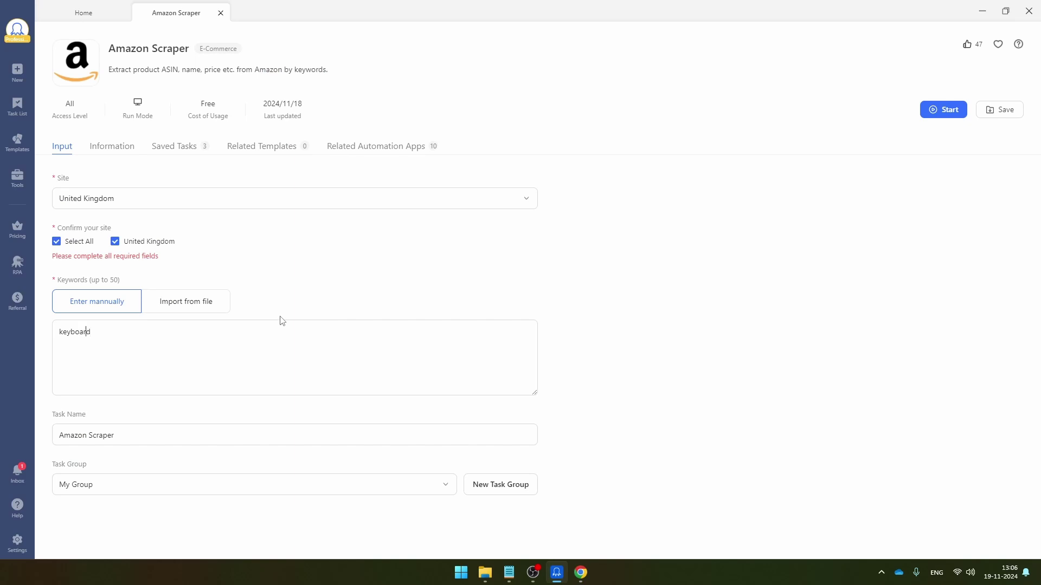
type("mechanical")
left_click(159, 440)
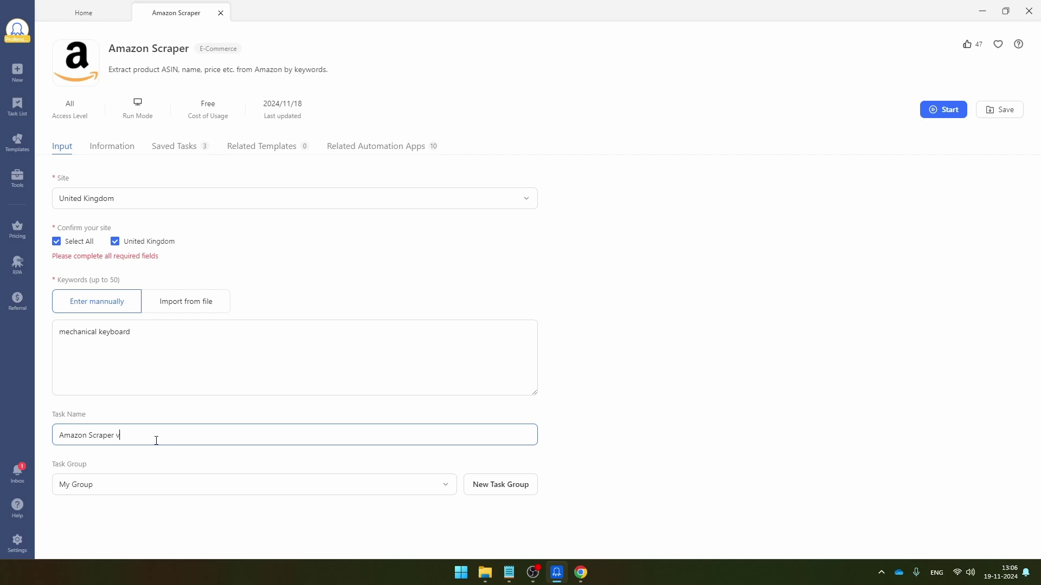
left_click(940, 115)
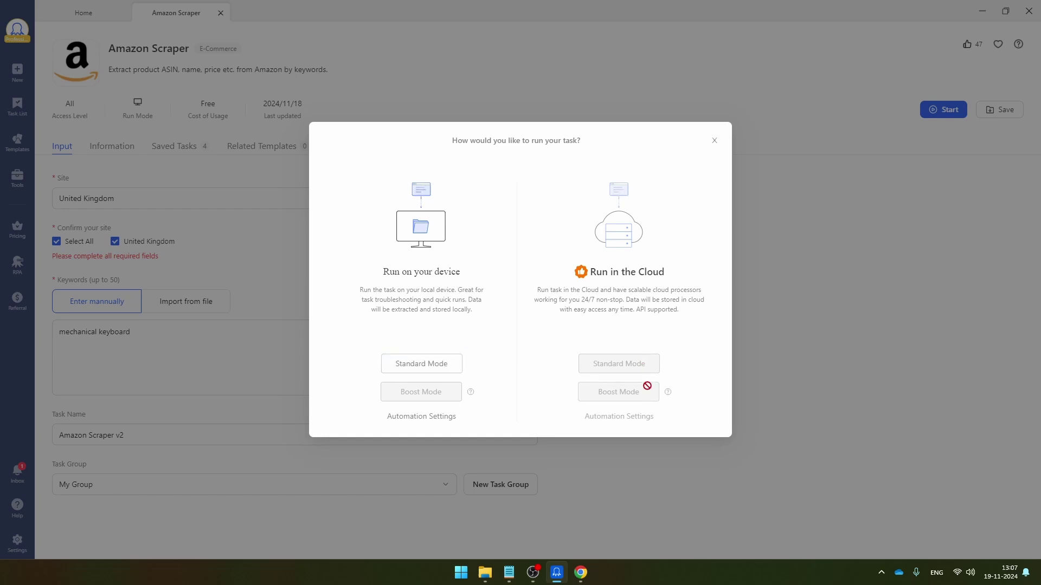
Run the task on this device in Standard Mode, then stop it after 72 rows
left_click(414, 368)
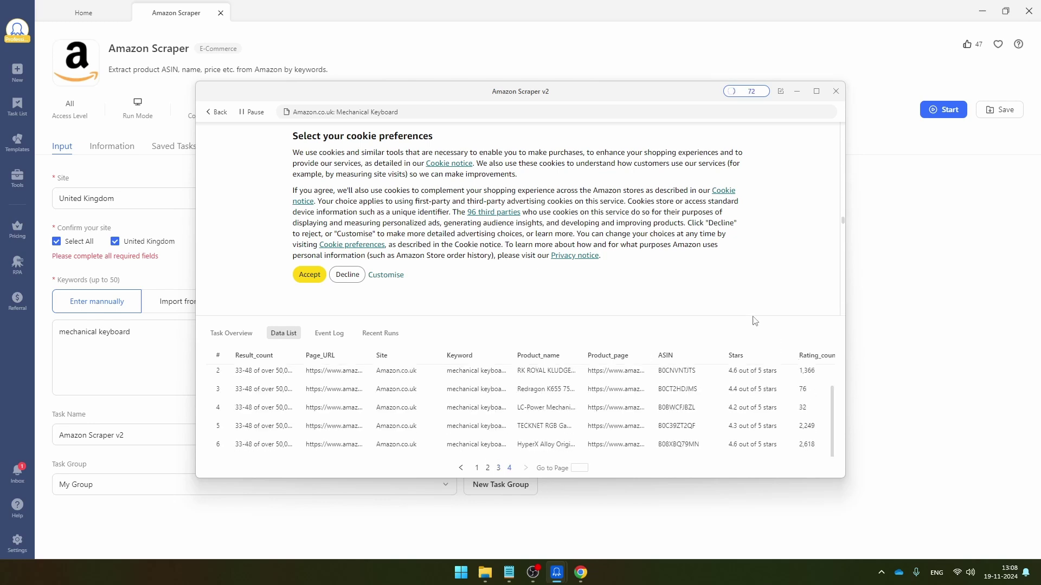
left_click(751, 92)
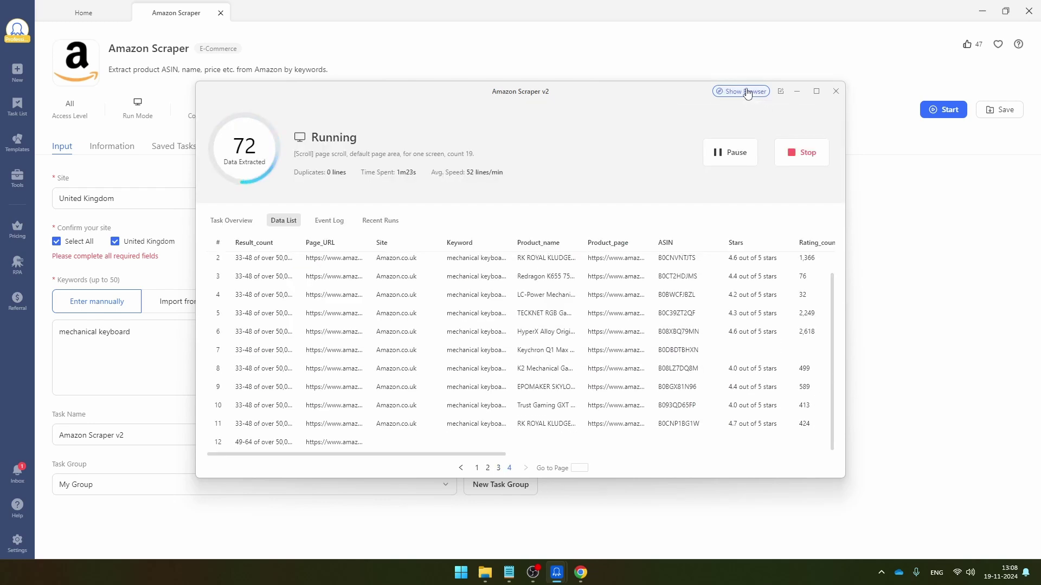
left_click(803, 155)
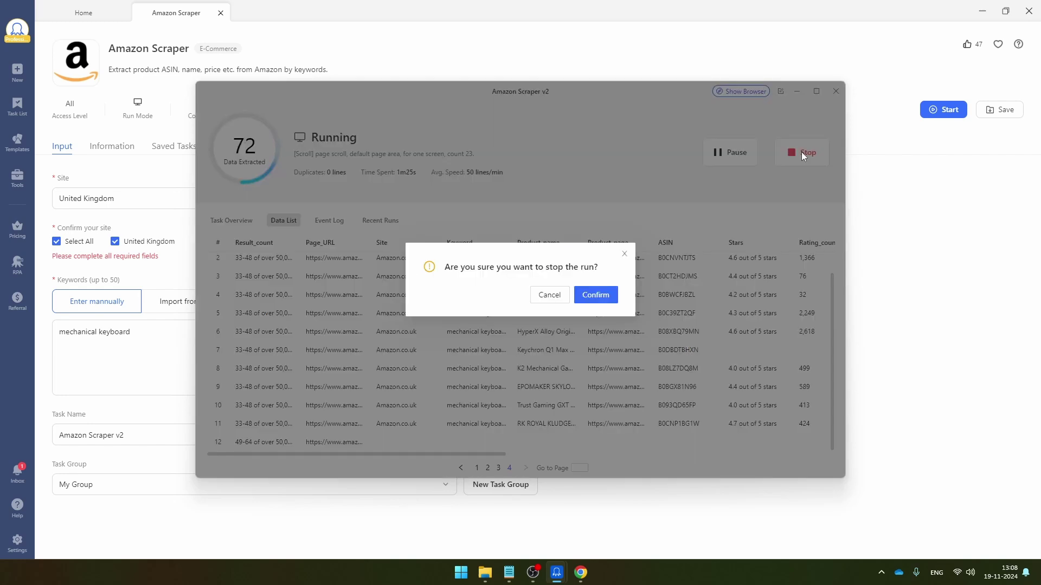
left_click(597, 293)
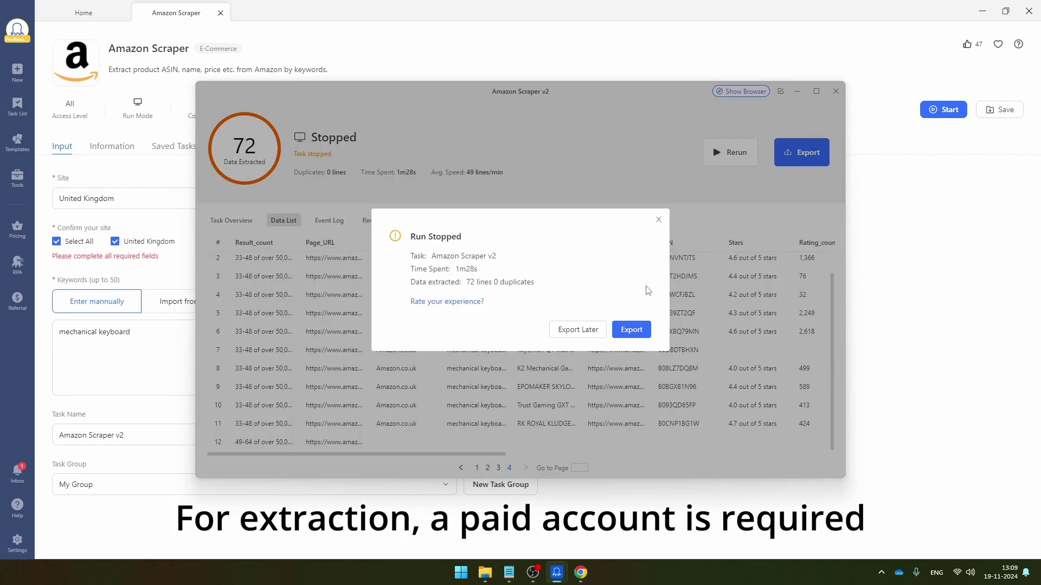